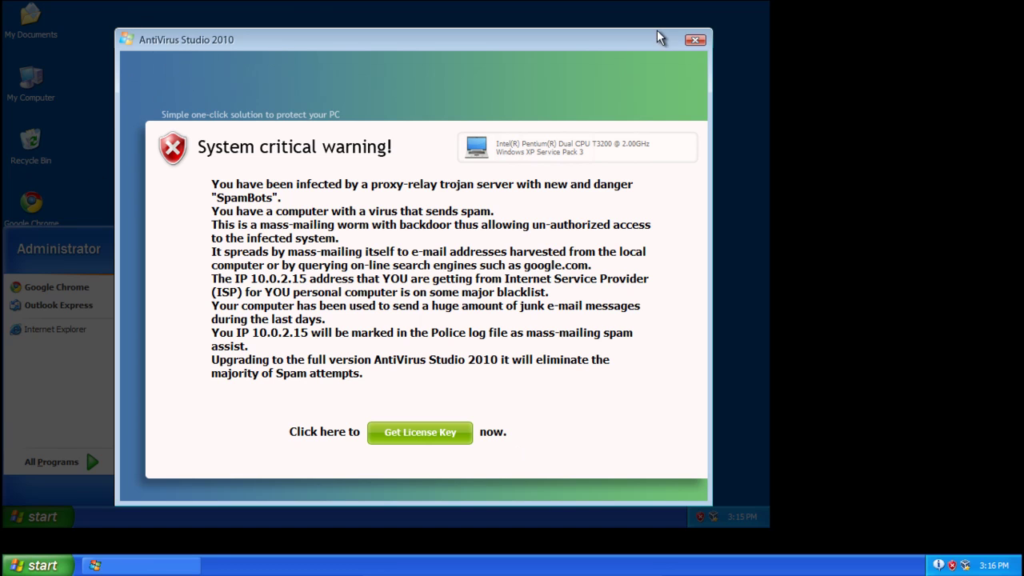
Step: Close the AntiVirus Studio 2010 "System critical warning!" window and dismiss its spamming alert
left_click(693, 44)
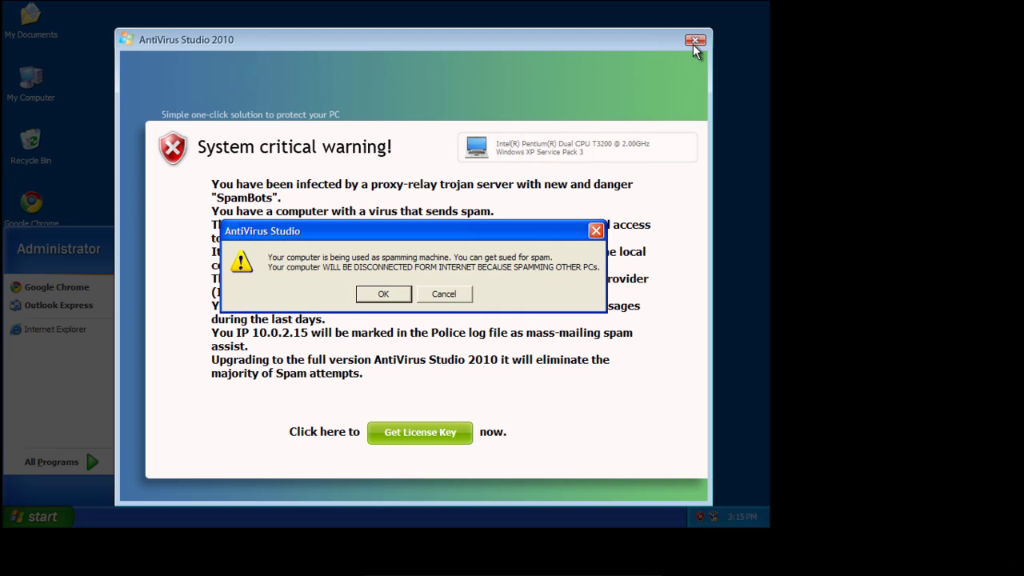
left_click(454, 296)
left_click(383, 298)
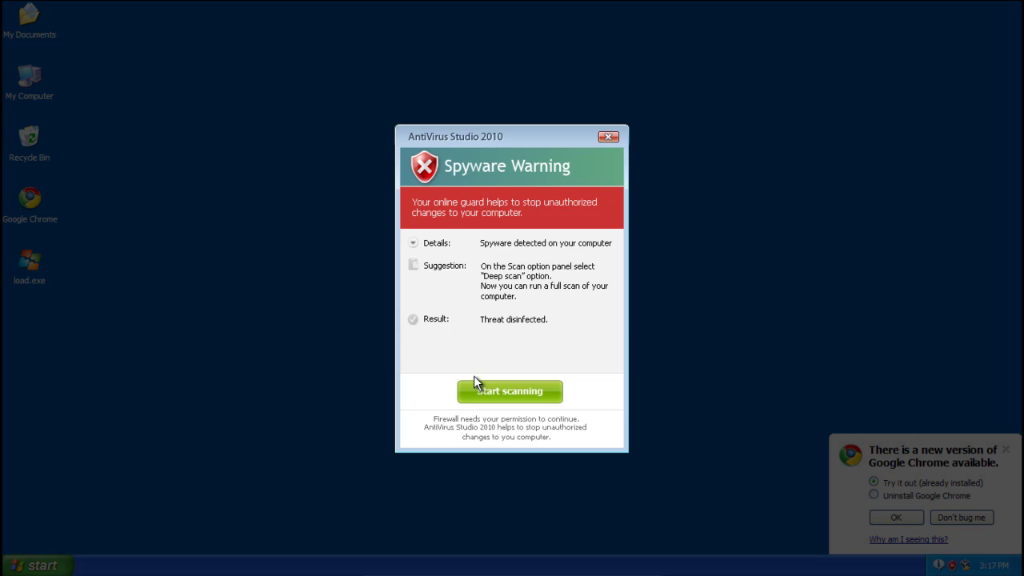
Step: Close the Spyware Warning pop-up without scanning, cancelling its spamming warning and answering Yes to keeping the flagged file
left_click(608, 136)
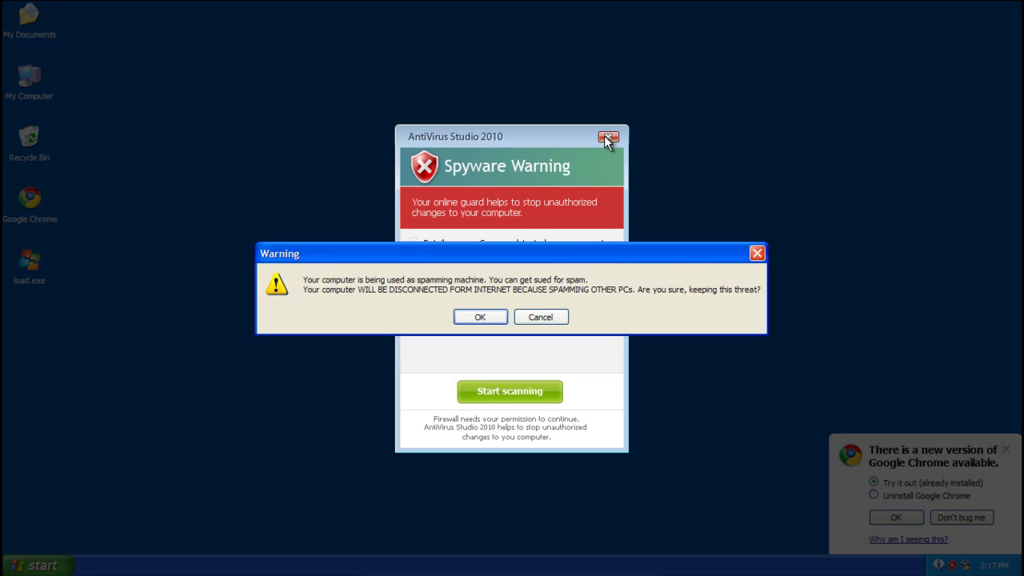
left_click(547, 318)
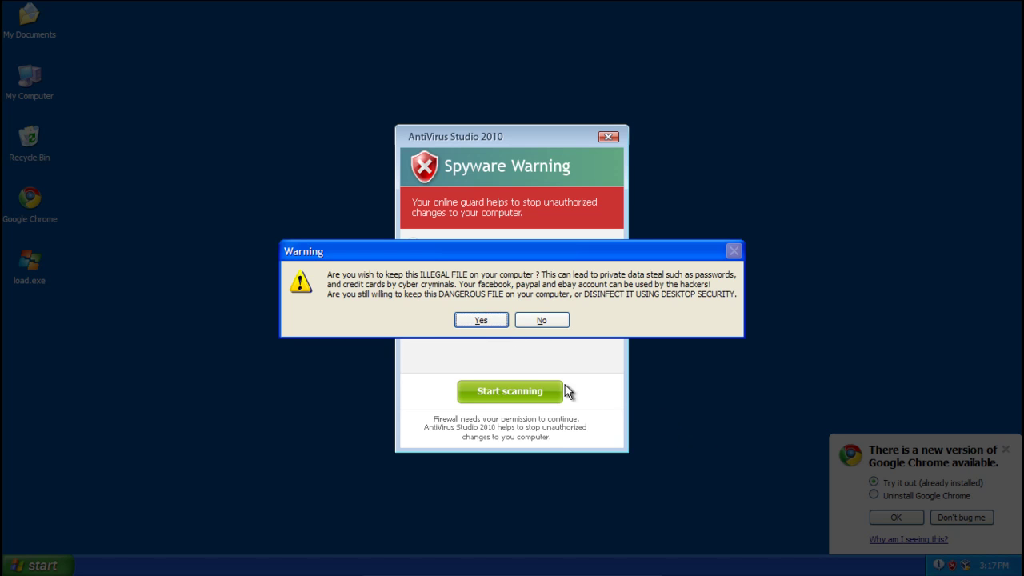
left_click(481, 321)
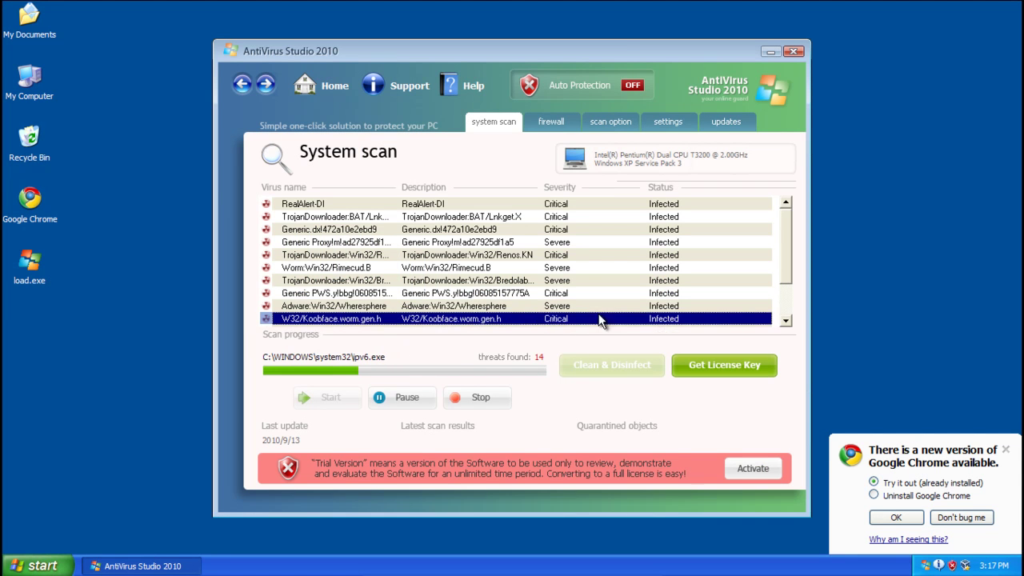
Step: Close the AntiVirus Studio 2010 scan window and dismiss the Google Chrome notice with "Don't bug me"
left_click(791, 52)
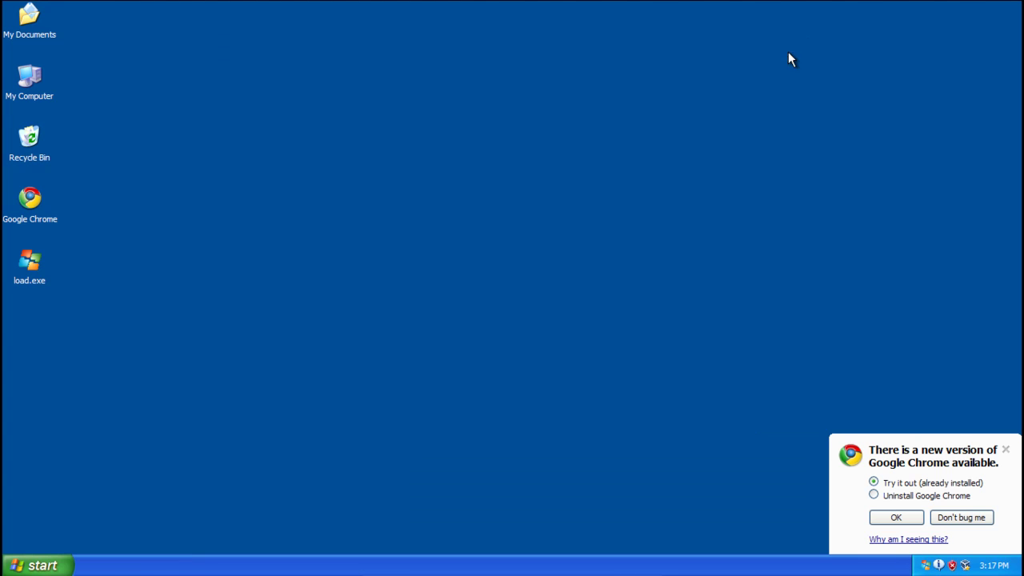
left_click(972, 518)
Step: Open Task Manager's process list, sort it by image name with that column fitted to full names, and close the Security Center pop-up
right_click(243, 567)
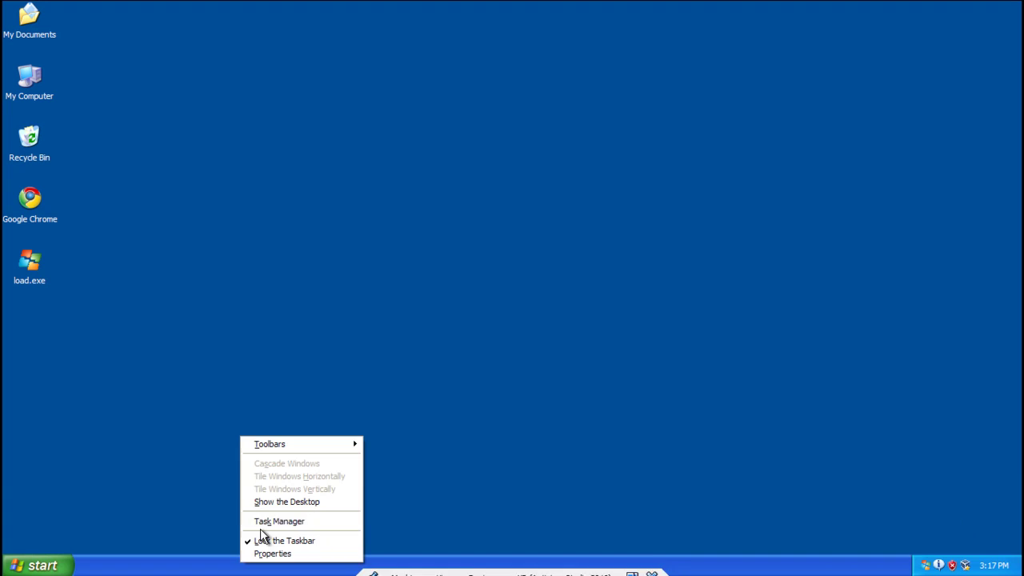
left_click(268, 522)
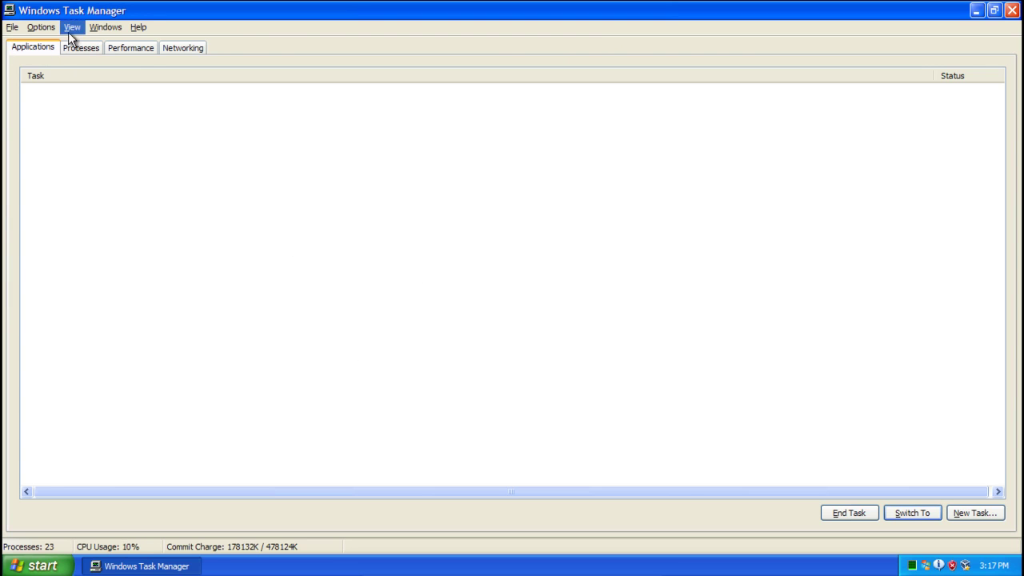
left_click(86, 48)
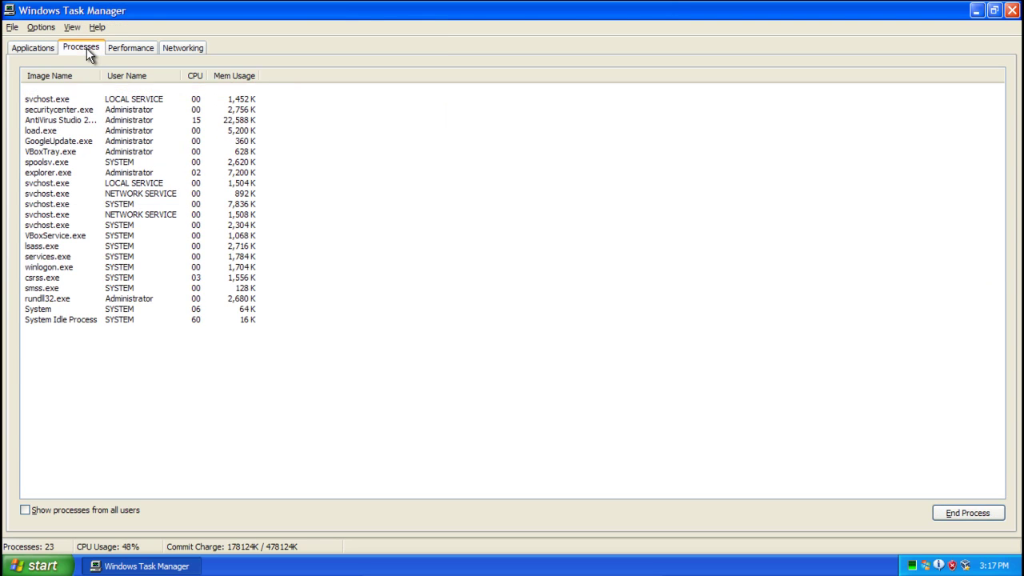
left_click(50, 74)
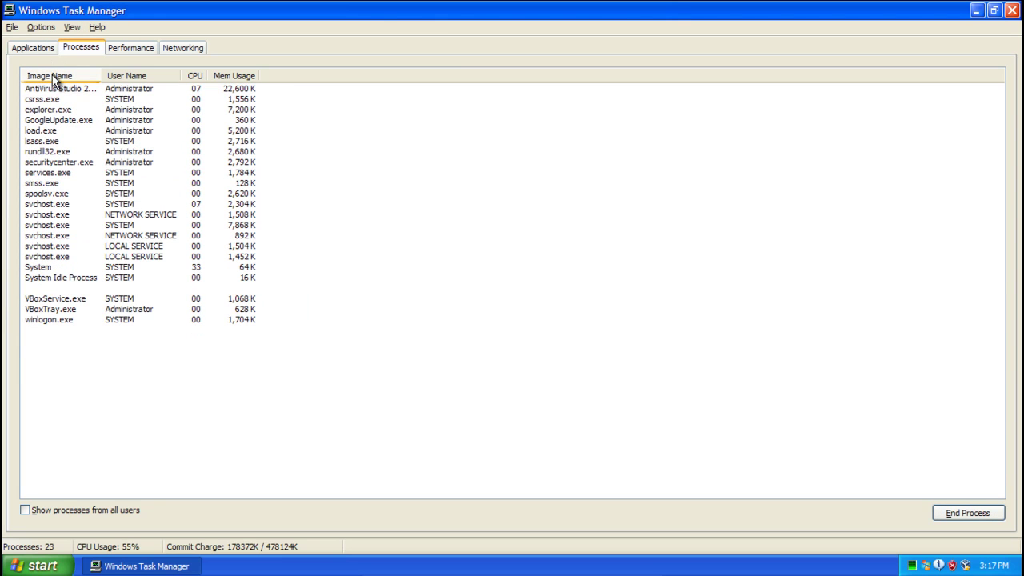
double_click(101, 76)
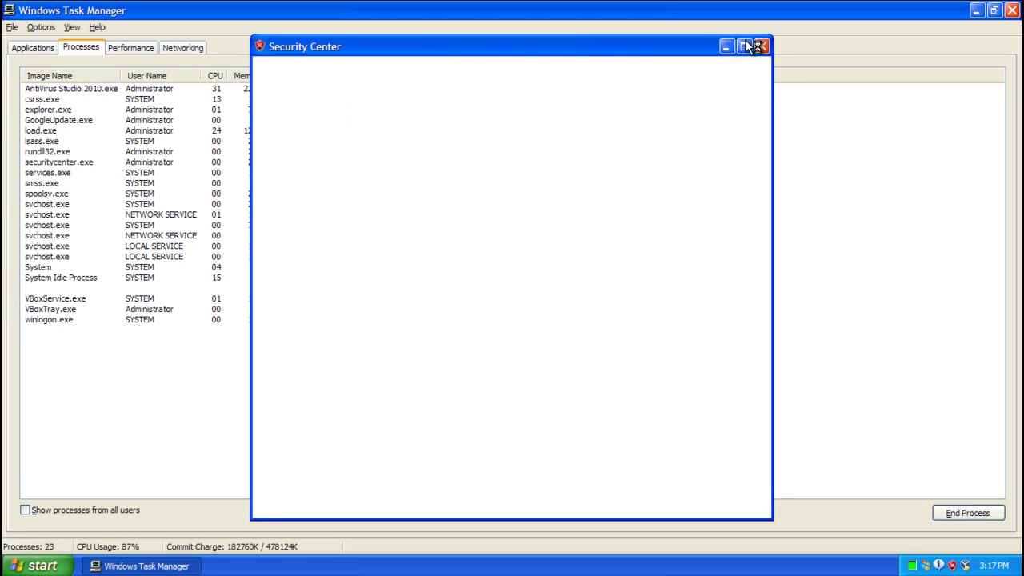
left_click(762, 46)
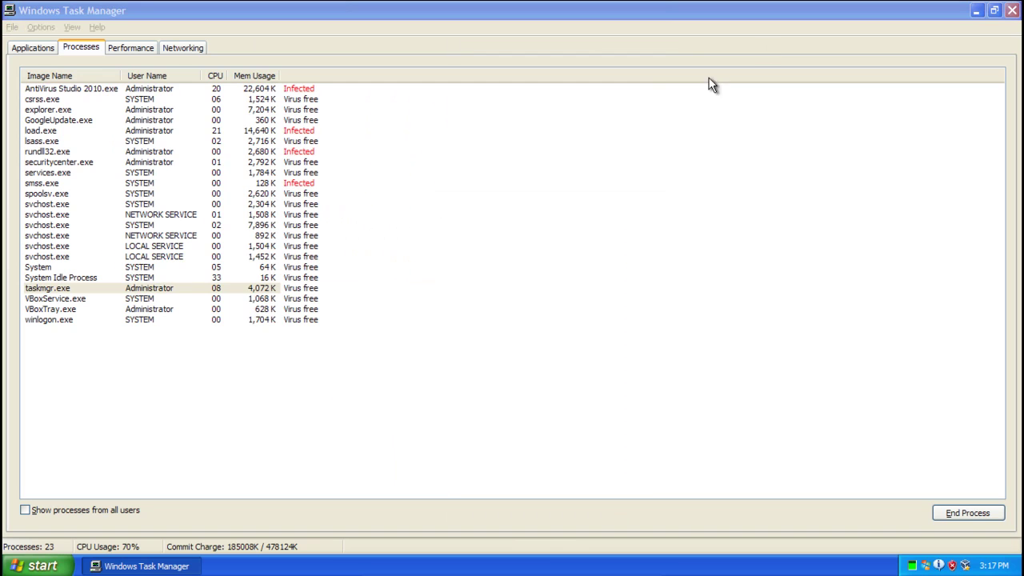
Step: Terminate the AntiVirus Studio 2010.exe process
left_click(79, 88)
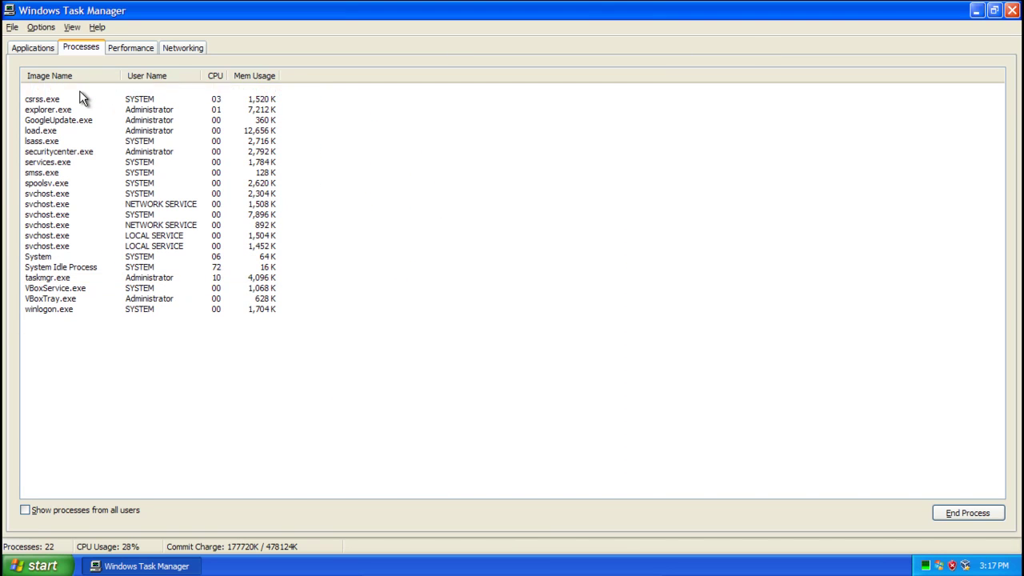
key("Delete")
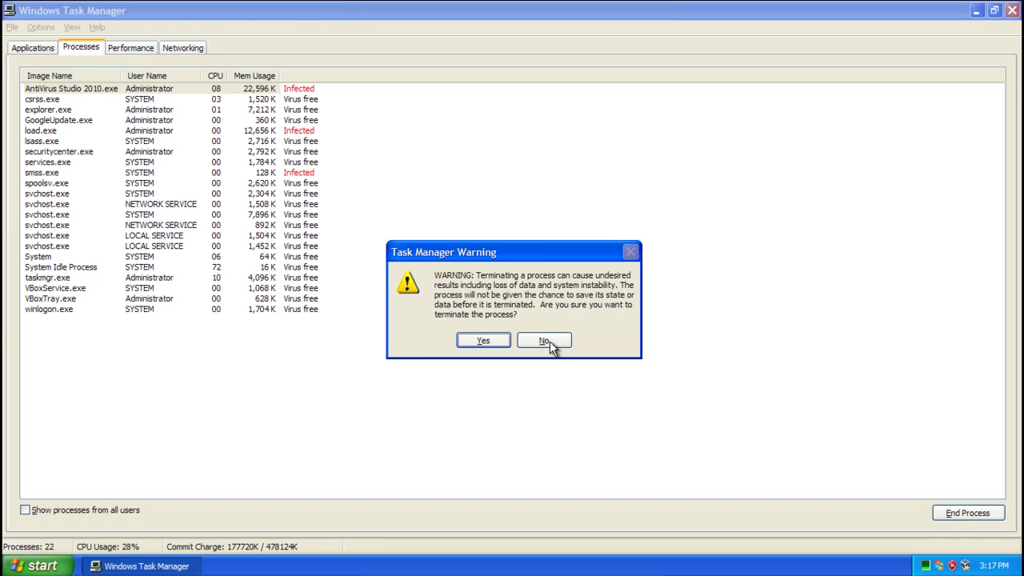
key("Return")
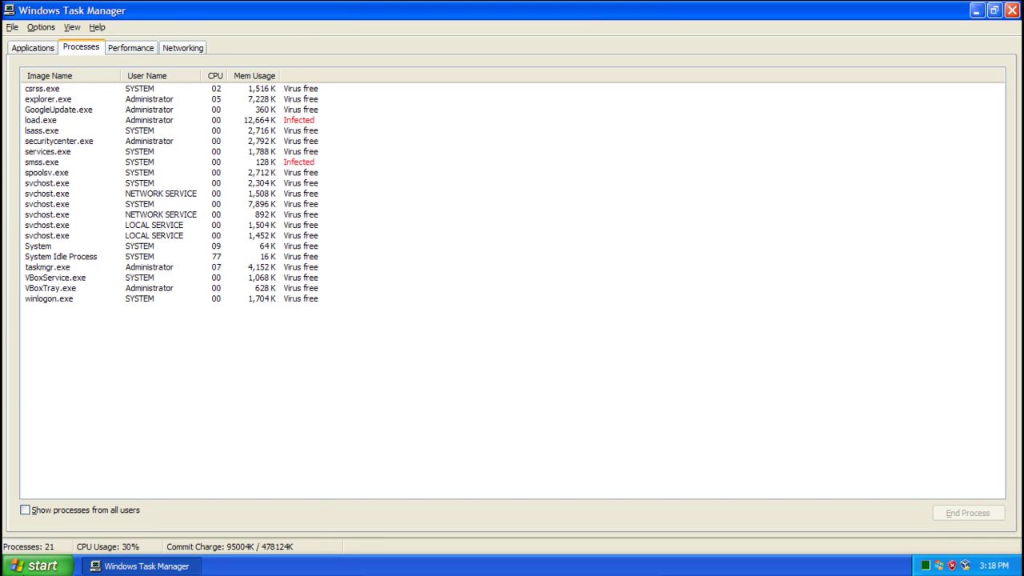
Step: Terminate the load.exe process
left_click(63, 120)
key("Delete")
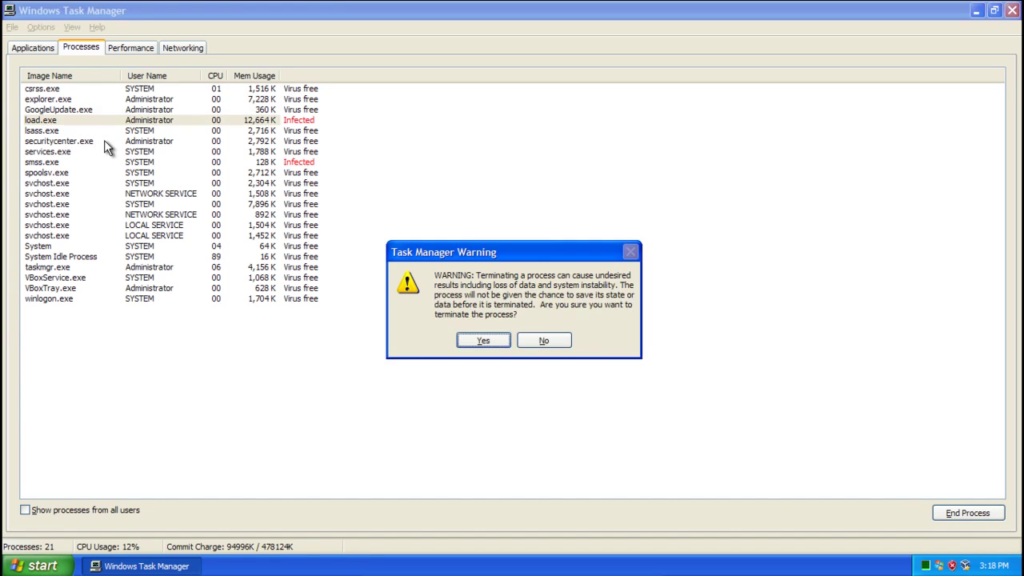
key("Return")
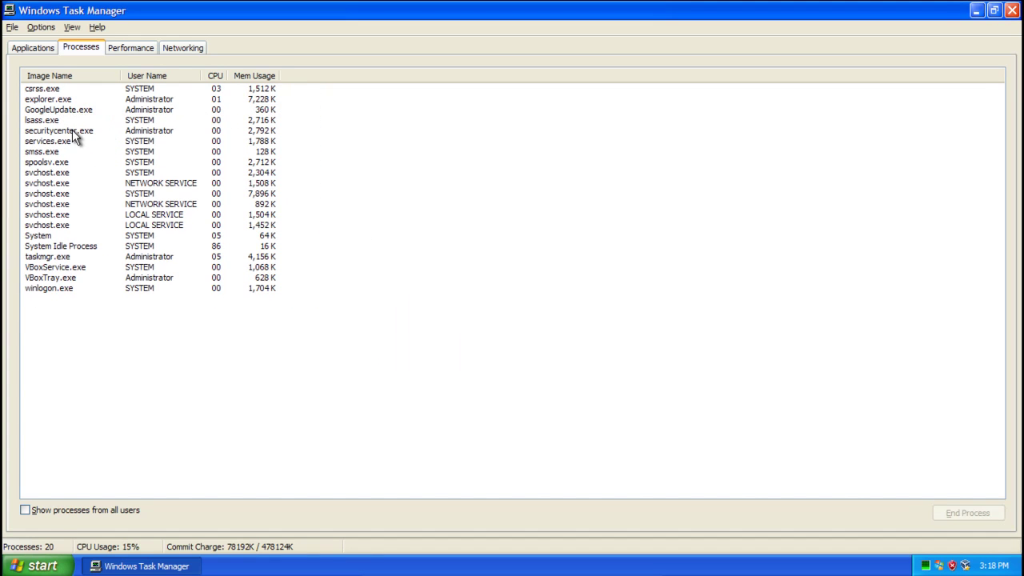
Step: Terminate the securitycenter.exe process and close Task Manager
left_click(61, 133)
key("Delete")
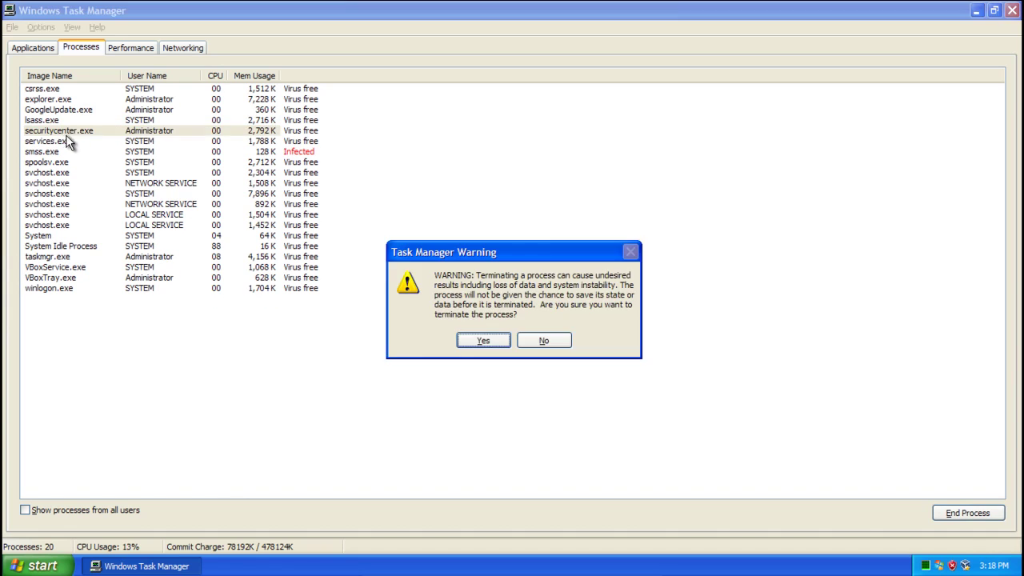
key("Return")
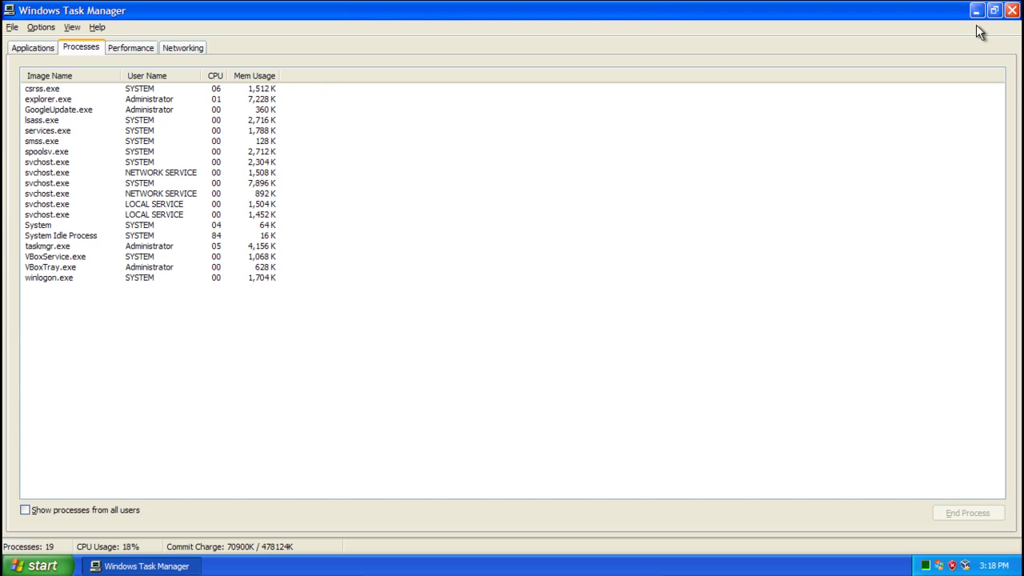
left_click(1013, 10)
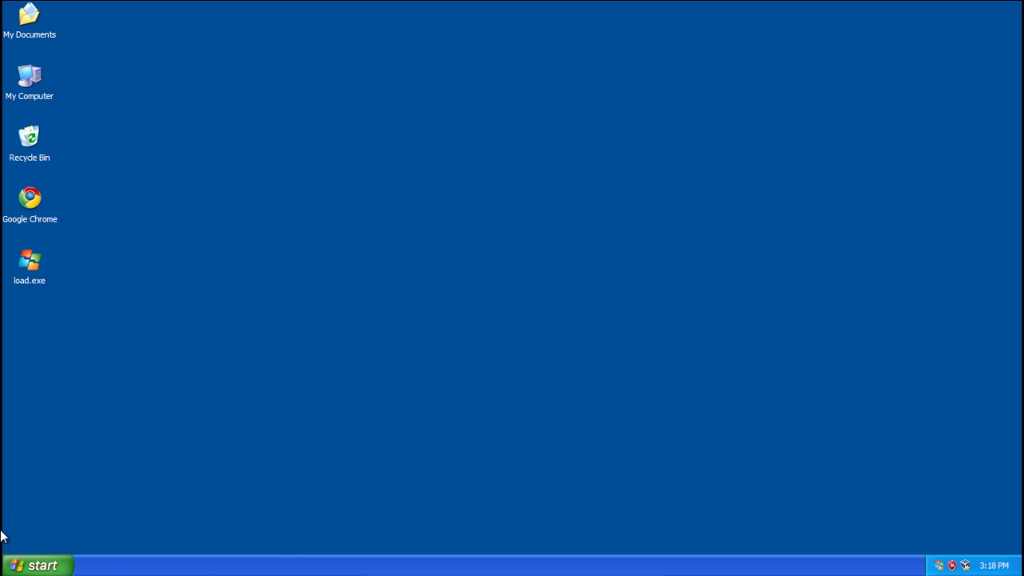
Step: Open Internet Explorer and decline making it the default browser
left_click(36, 566)
left_click(48, 379)
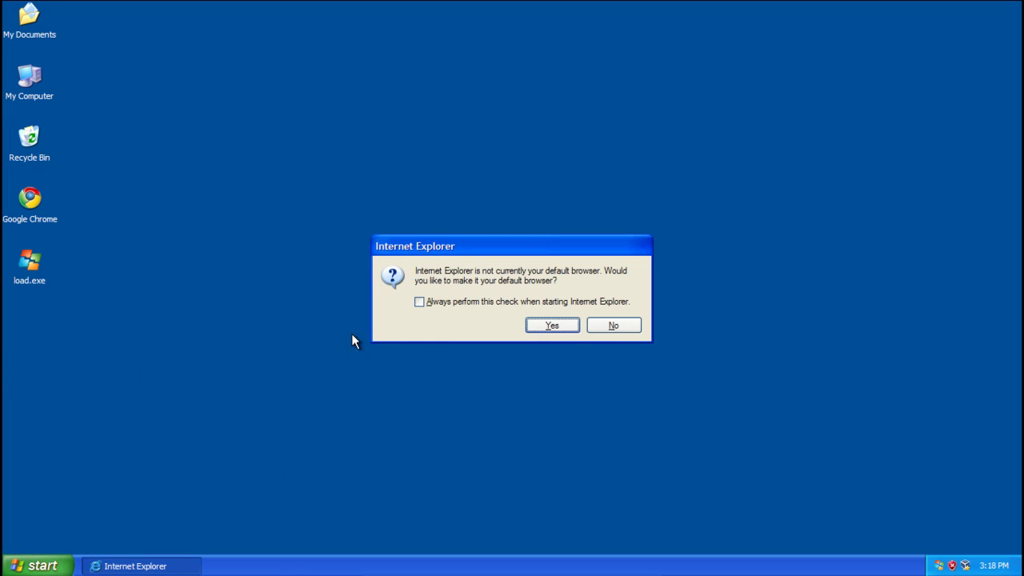
left_click(606, 327)
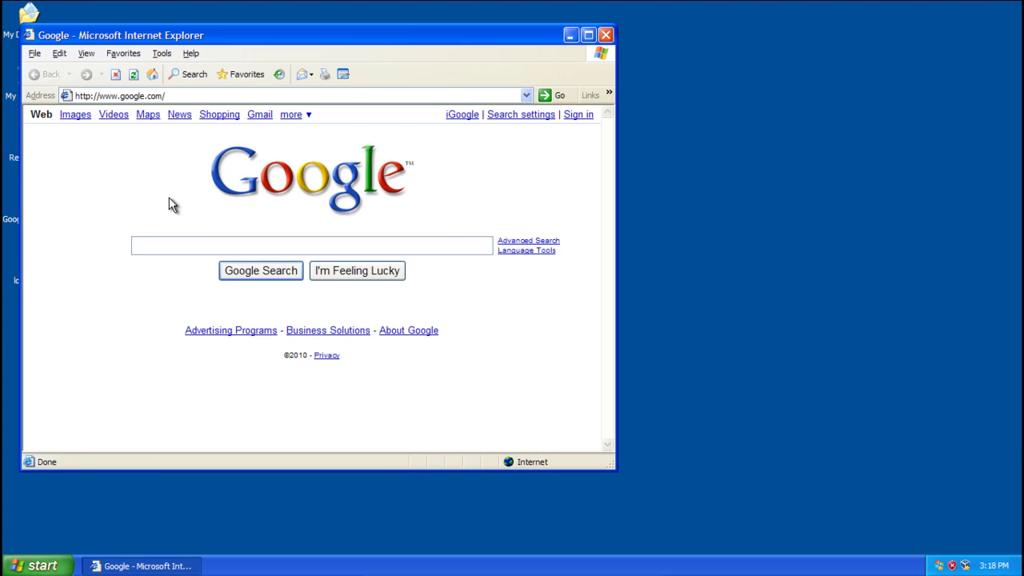
Step: Search Google for "rkill" and open the bleepingcomputer.com topic "RKill - What it does and What it Doesn't"
type("rkill")
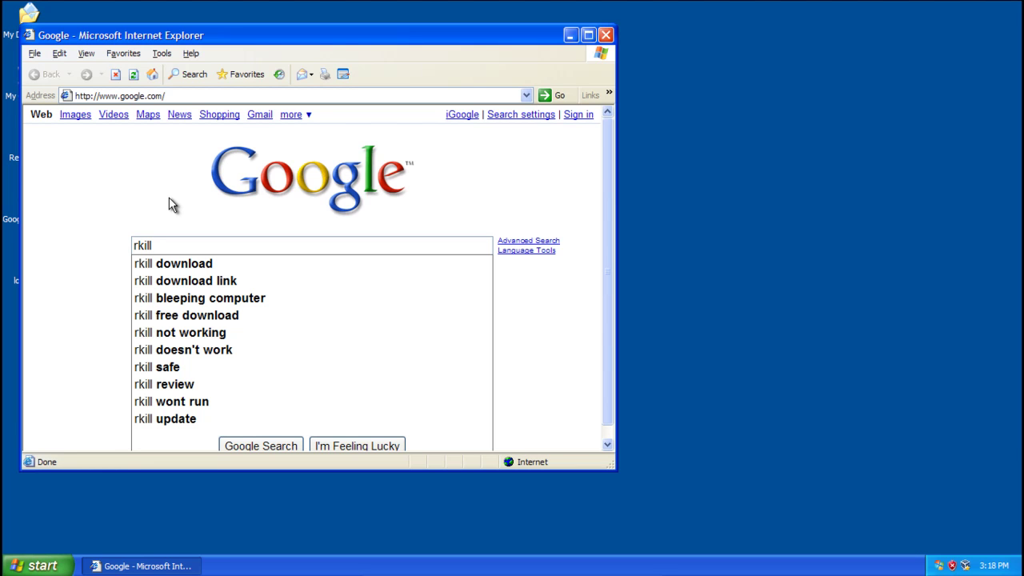
key("Return")
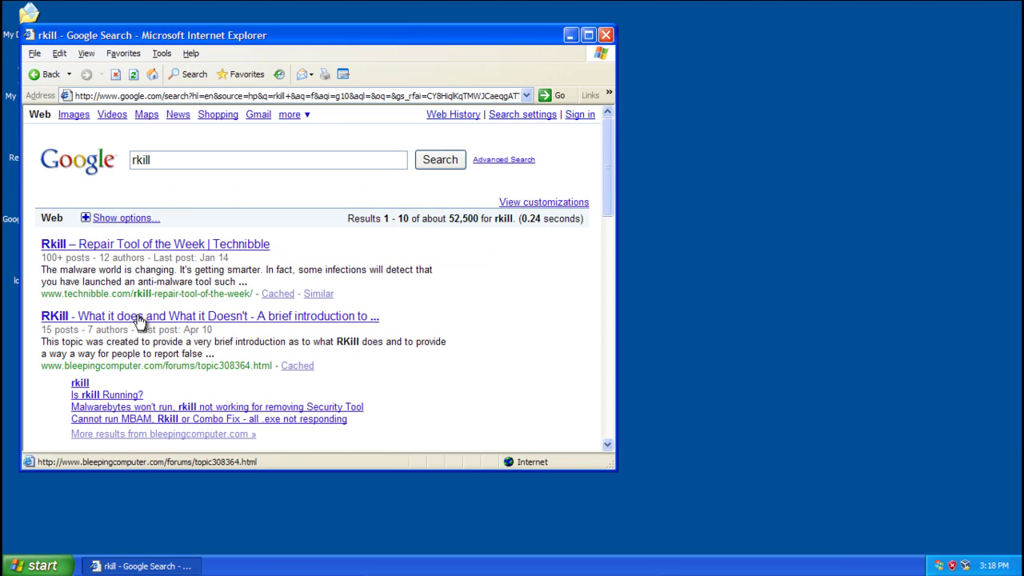
left_click(139, 318)
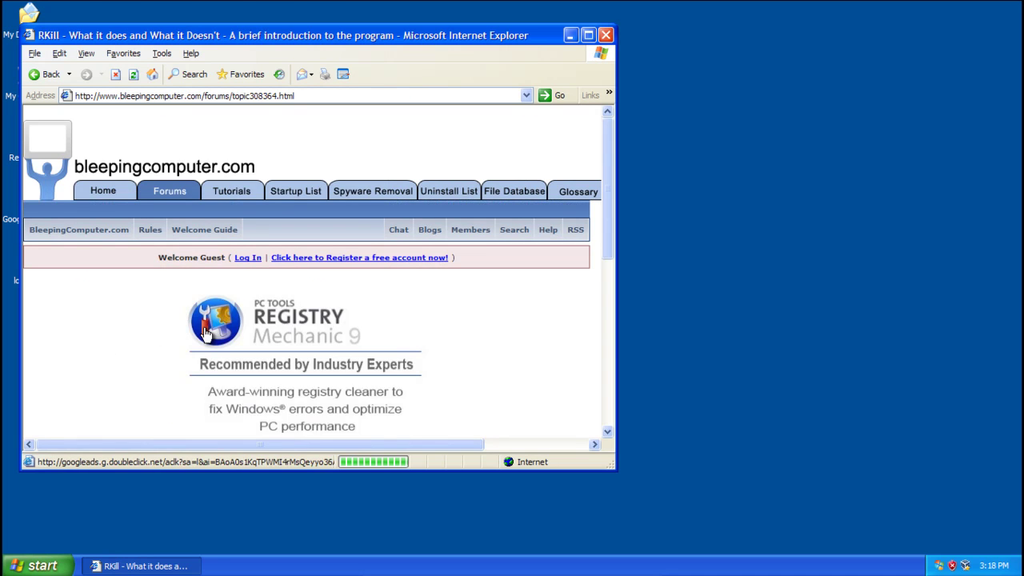
Step: Download the renamed RKill copy iExplore.exe from the topic's download links to the desktop, dismissing the cookie privacy notice
scroll(205, 332, "down", 5)
scroll(205, 336, "up", 3)
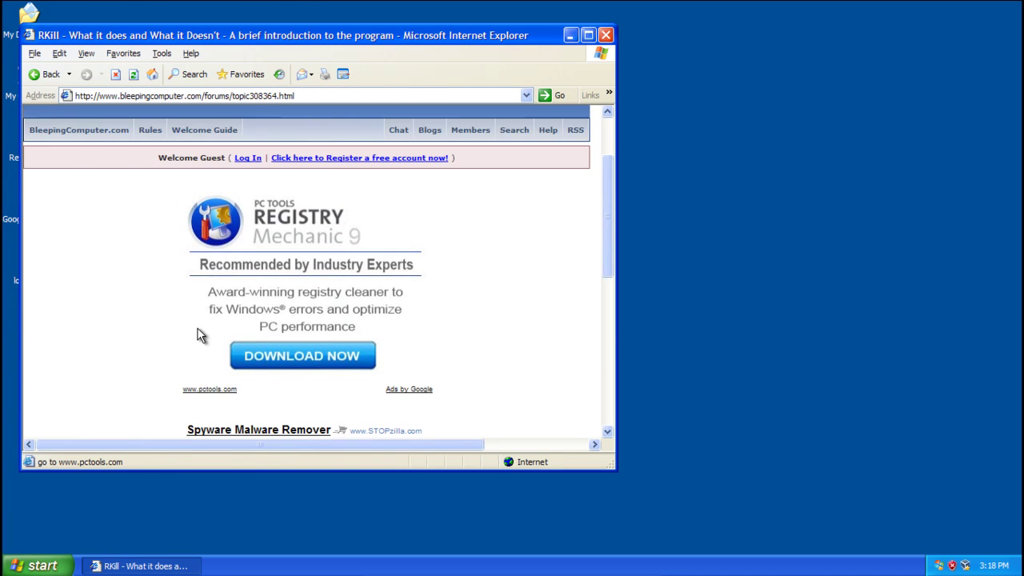
scroll(201, 336, "down", 10)
scroll(200, 336, "down", 4)
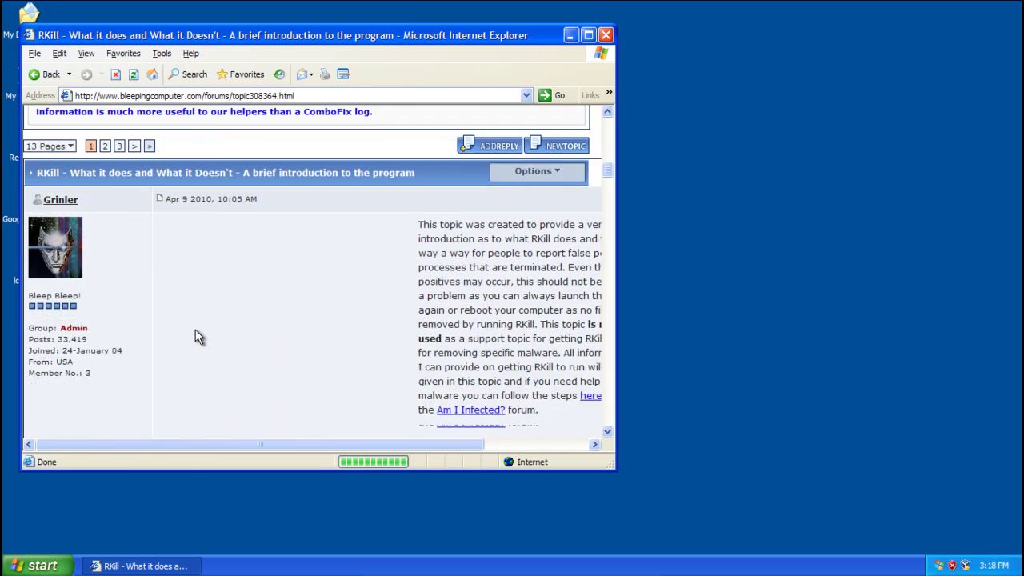
scroll(199, 337, "down", 10)
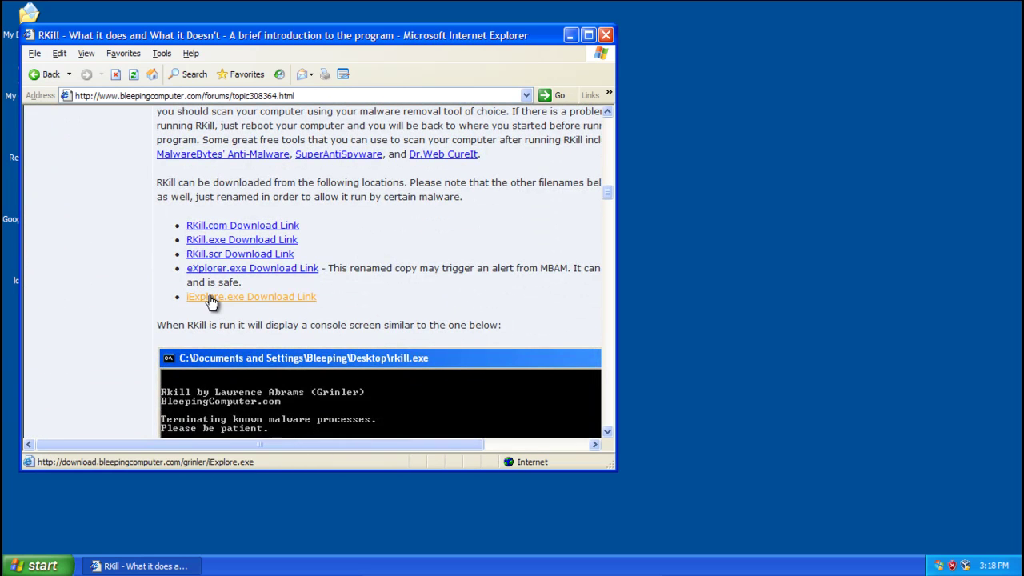
left_click(212, 299)
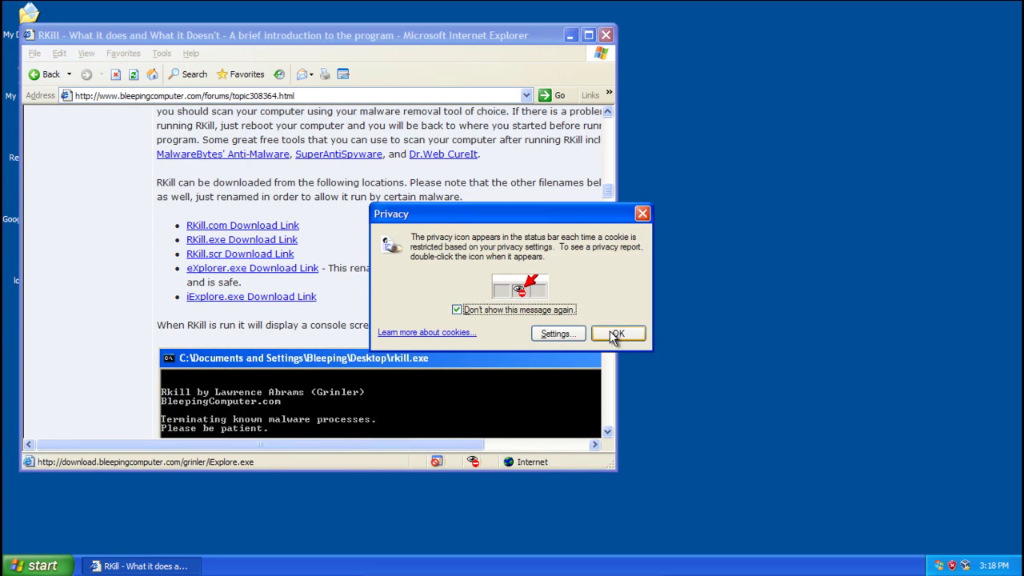
left_click(616, 334)
right_click(258, 298)
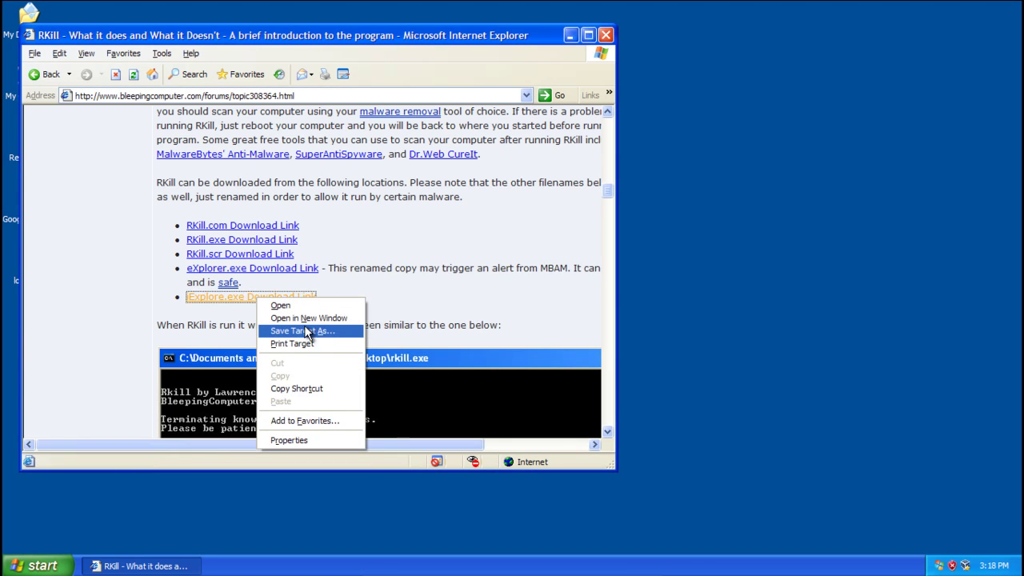
left_click(307, 332)
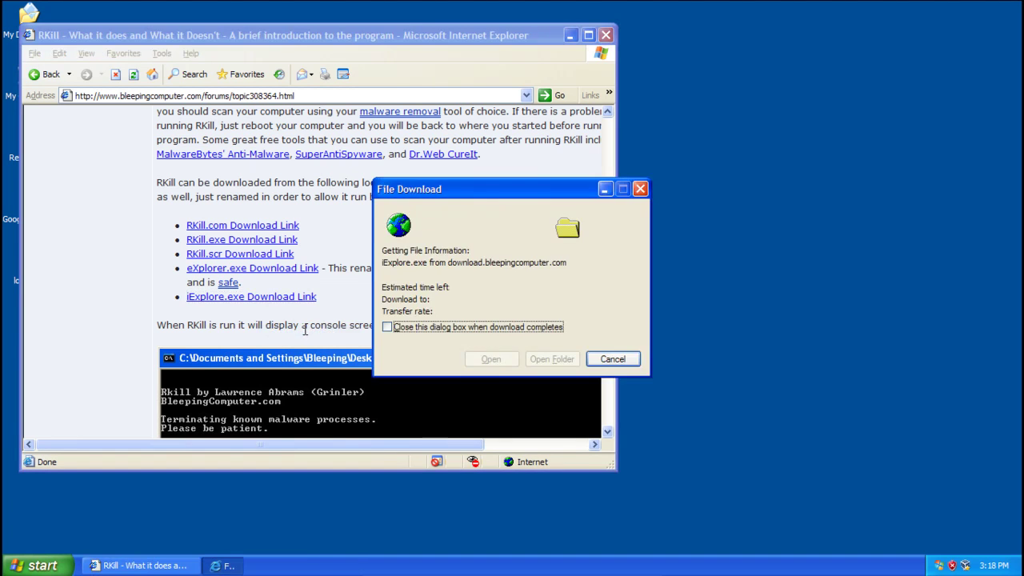
left_click(744, 477)
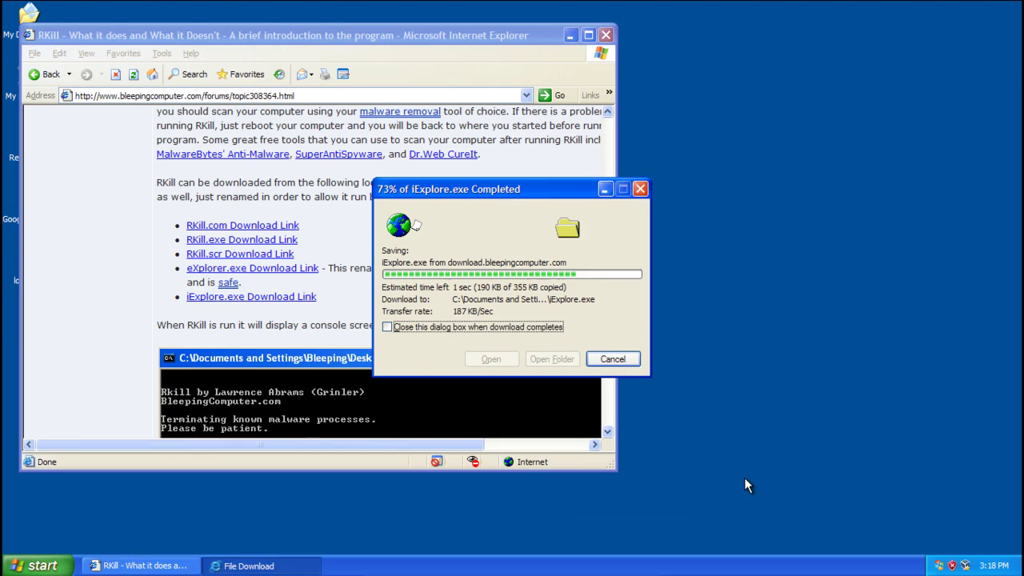
left_click(634, 108)
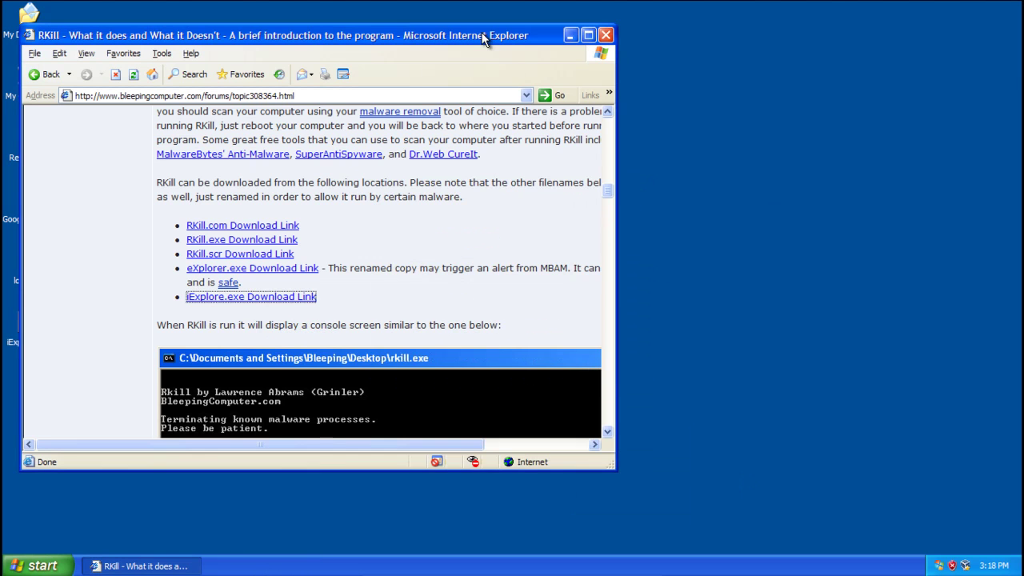
Step: Move the browser window off the desktop icons, run iExplore.exe from the desktop, and close the rkill.log report
left_click_drag(484, 39, 707, 23)
double_click(24, 336)
left_click(539, 304)
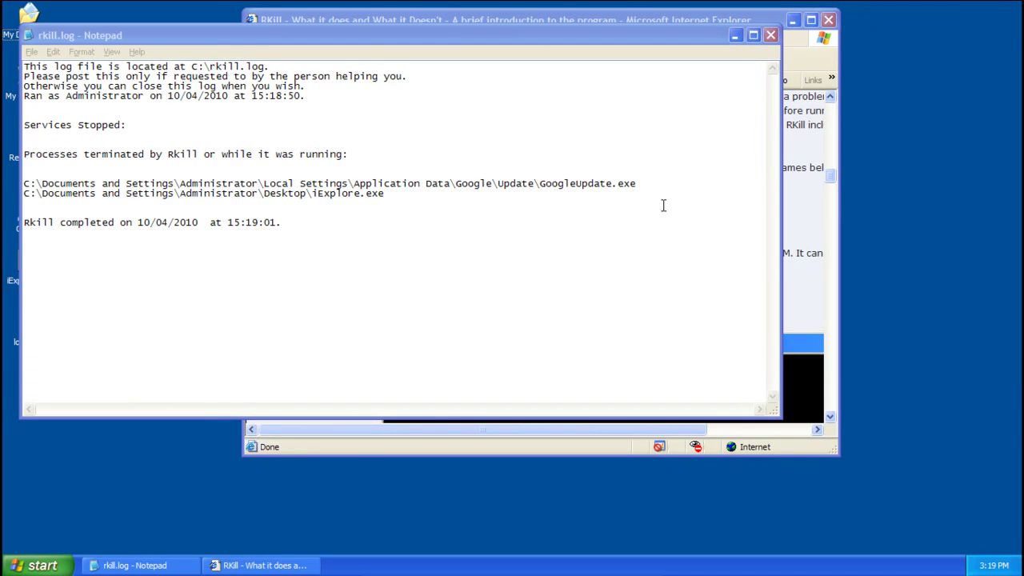
left_click(771, 35)
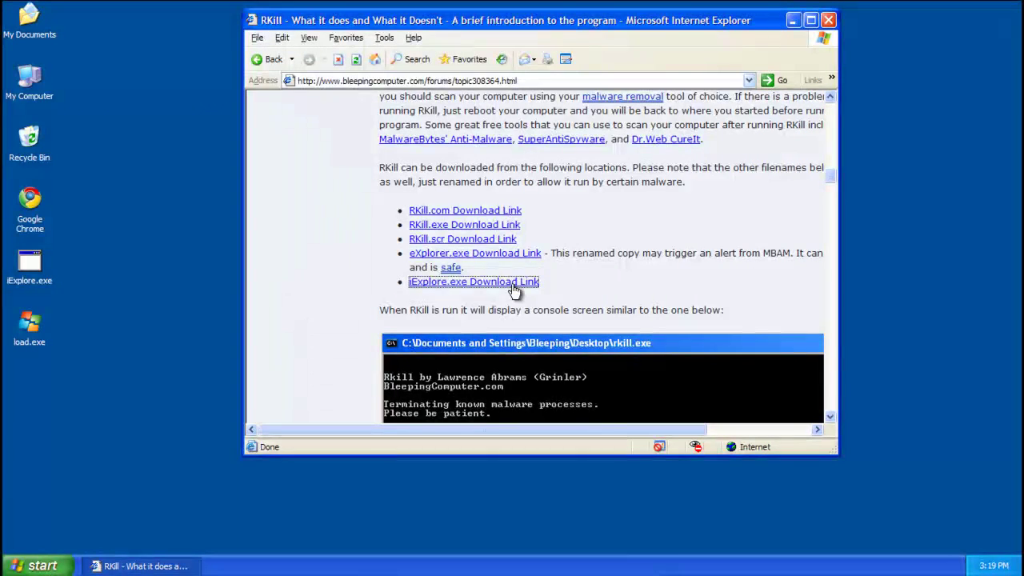
scroll(621, 228, "up", 5)
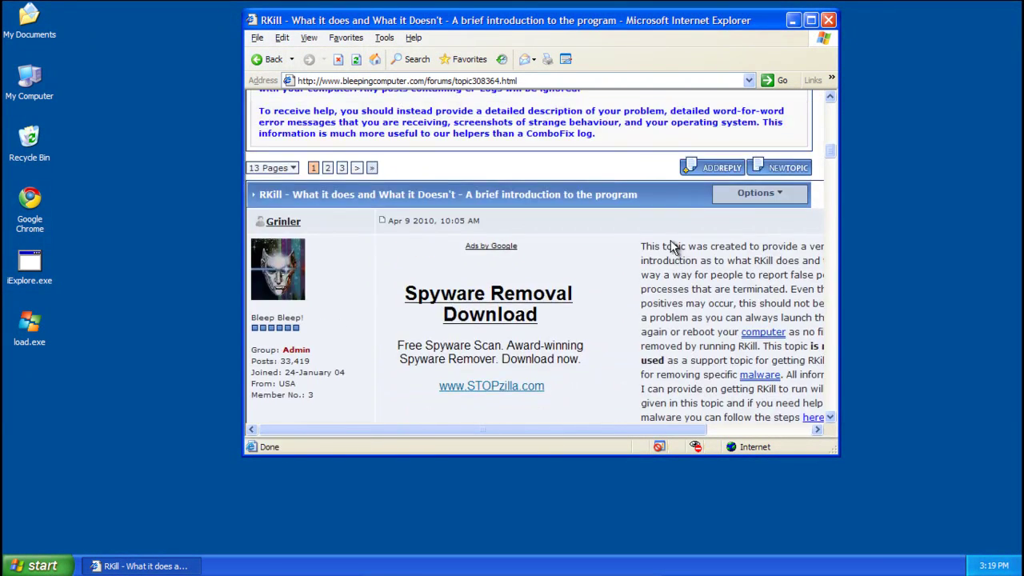
scroll(670, 240, "down", 5)
scroll(583, 351, "down", 15)
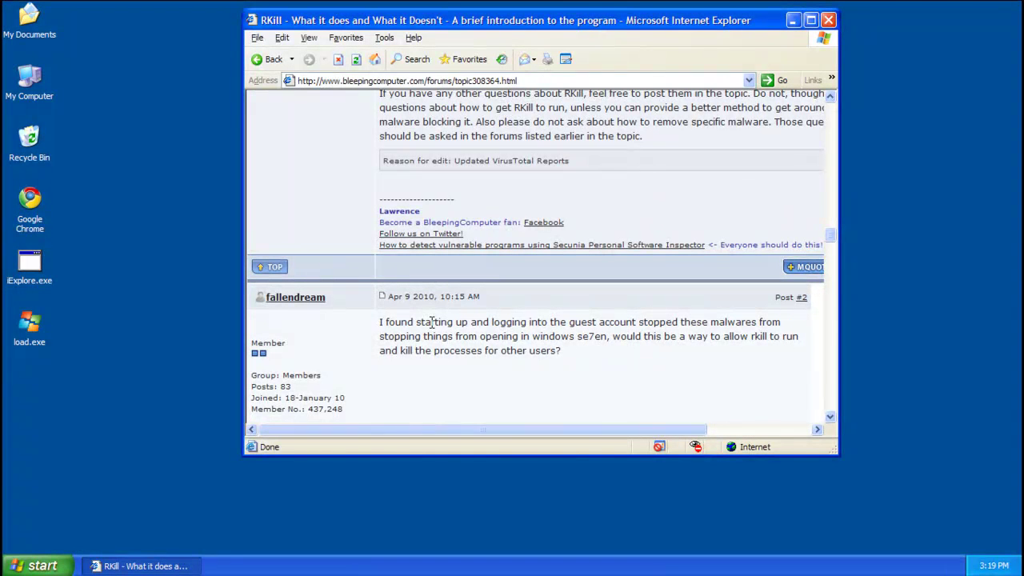
Step: Go to malwarebytes.org/mbam-download.php and accept the secure-connection alert, turning off that warning for the future
left_click(432, 81)
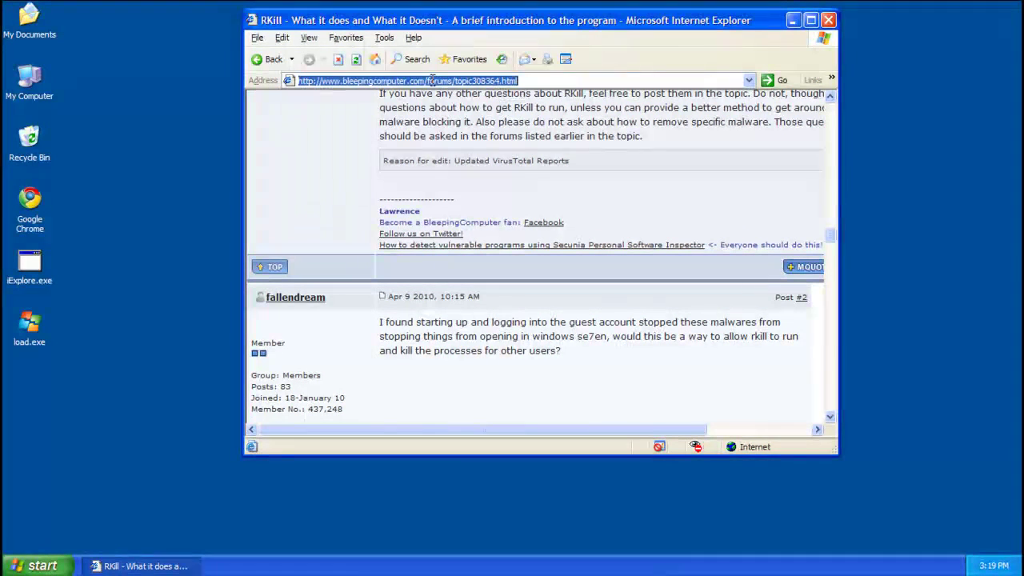
type("malw")
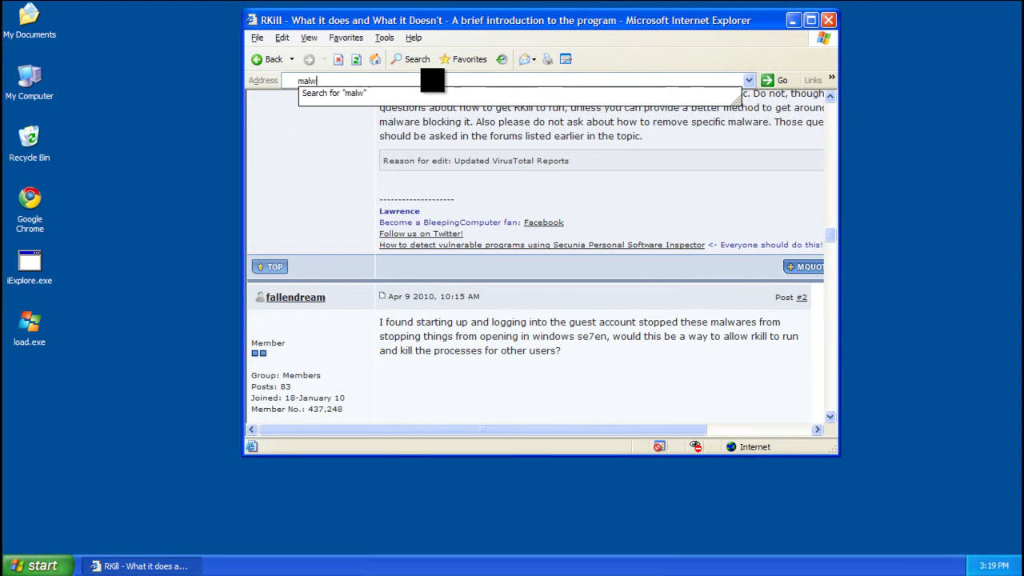
type("arebytes.org/m")
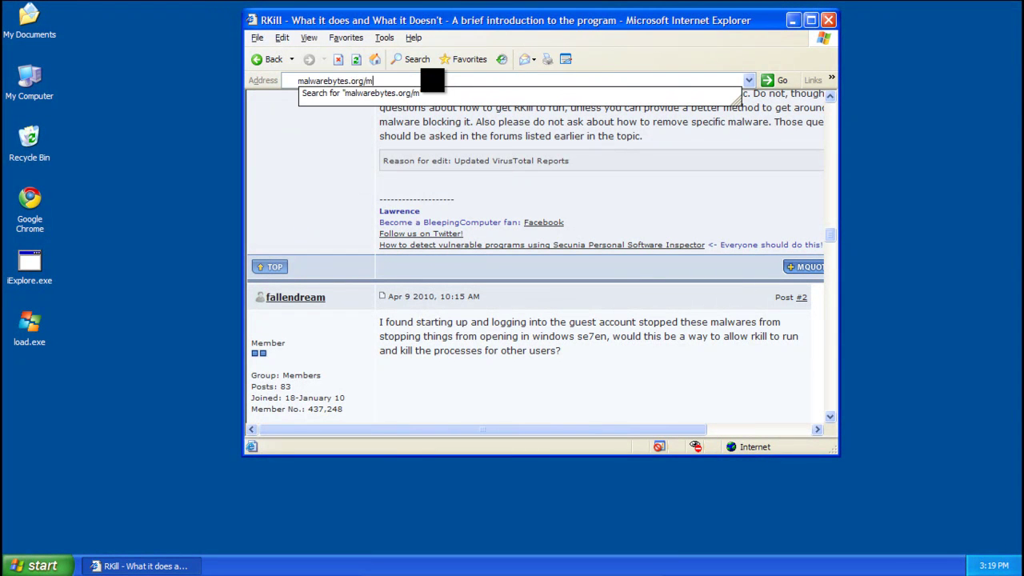
type("bam-download.php")
key("Return")
left_click(492, 302)
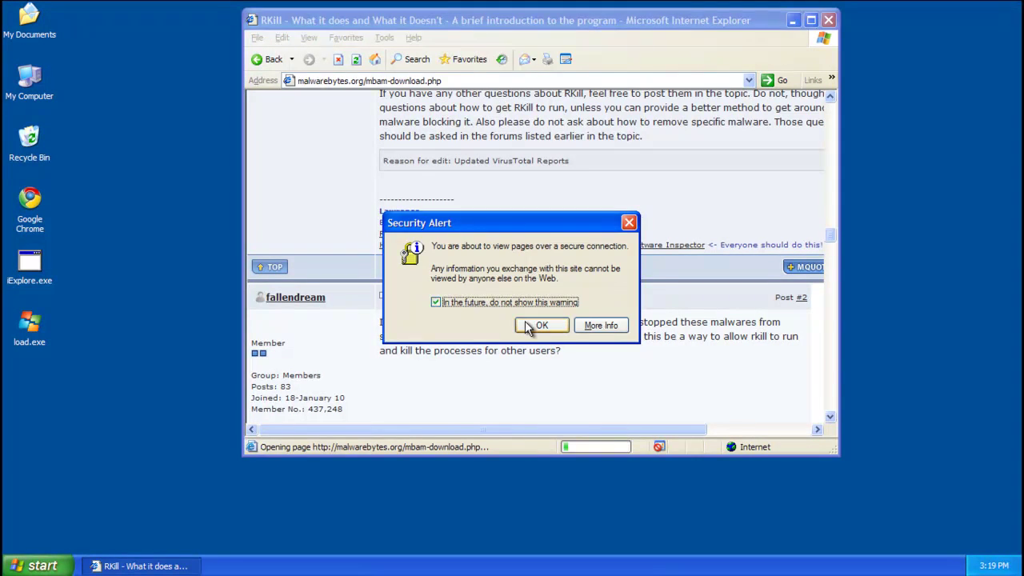
left_click(541, 326)
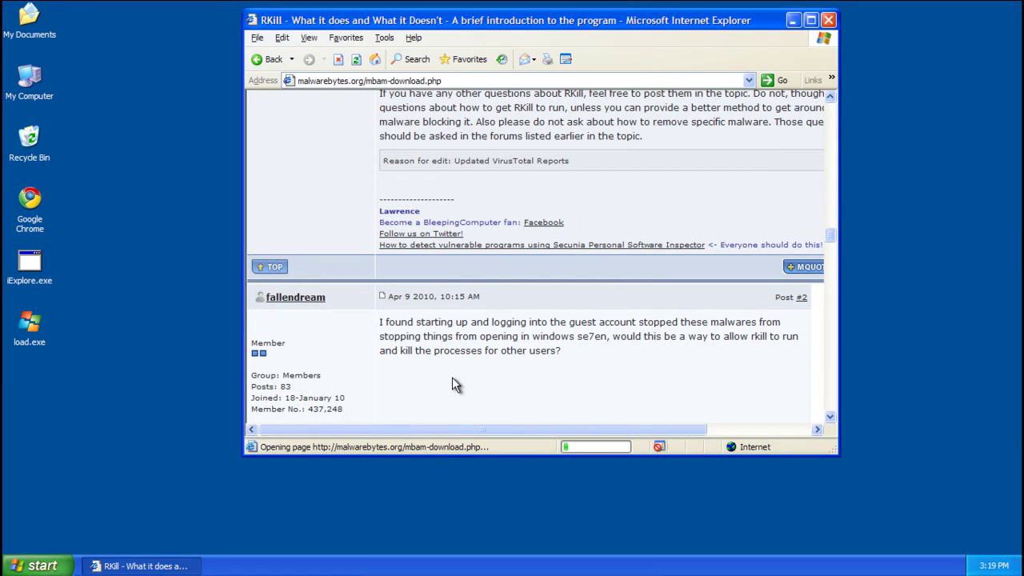
Step: Download the Malwarebytes Anti-Malware 1.46 installer mbam-setup-1.46.exe from the TechSpot page to the desktop and dismiss the download dialogs
scroll(452, 380, "up", 10)
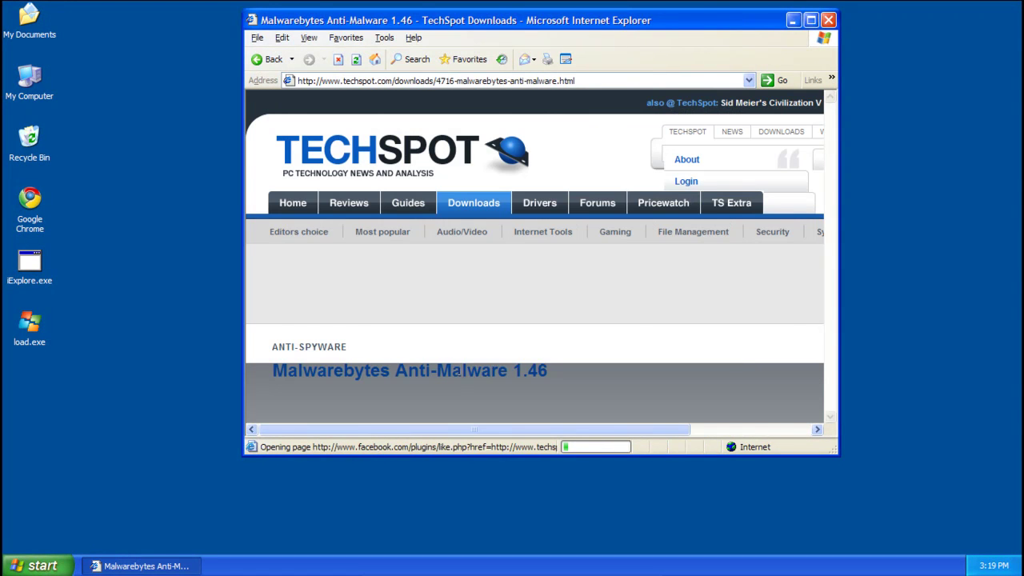
scroll(507, 336, "down", 1)
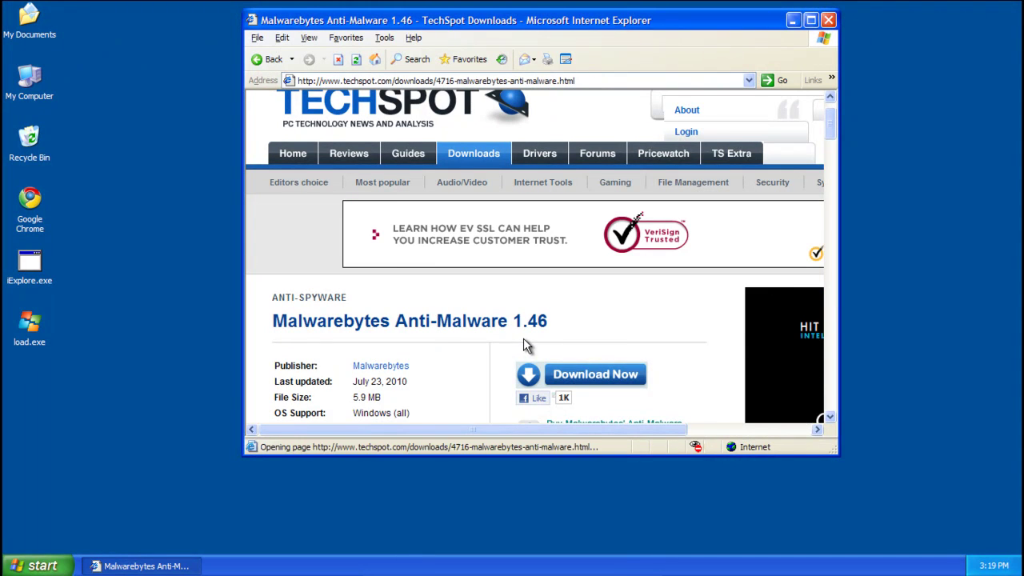
left_click(564, 373)
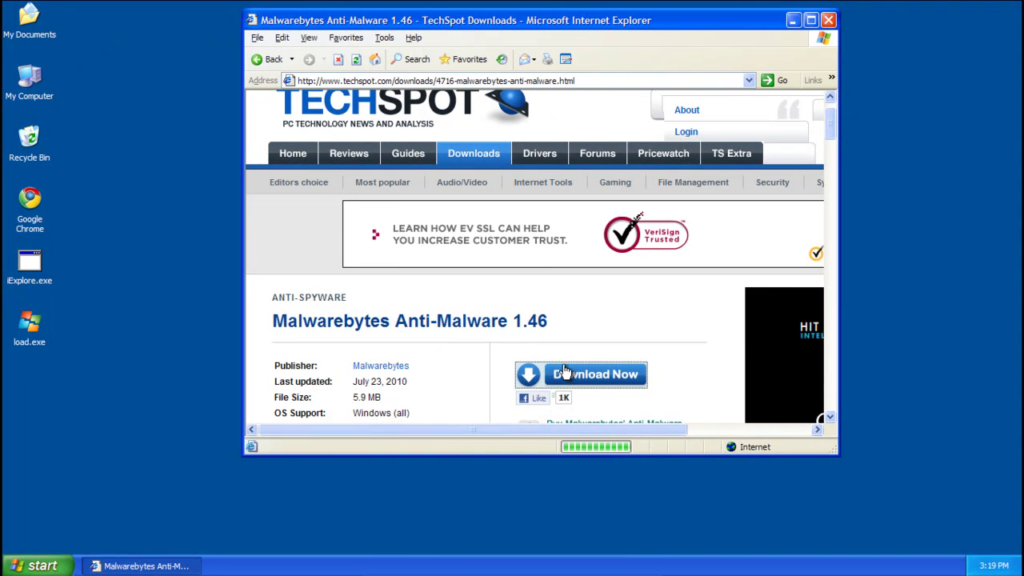
scroll(428, 320, "down", 3)
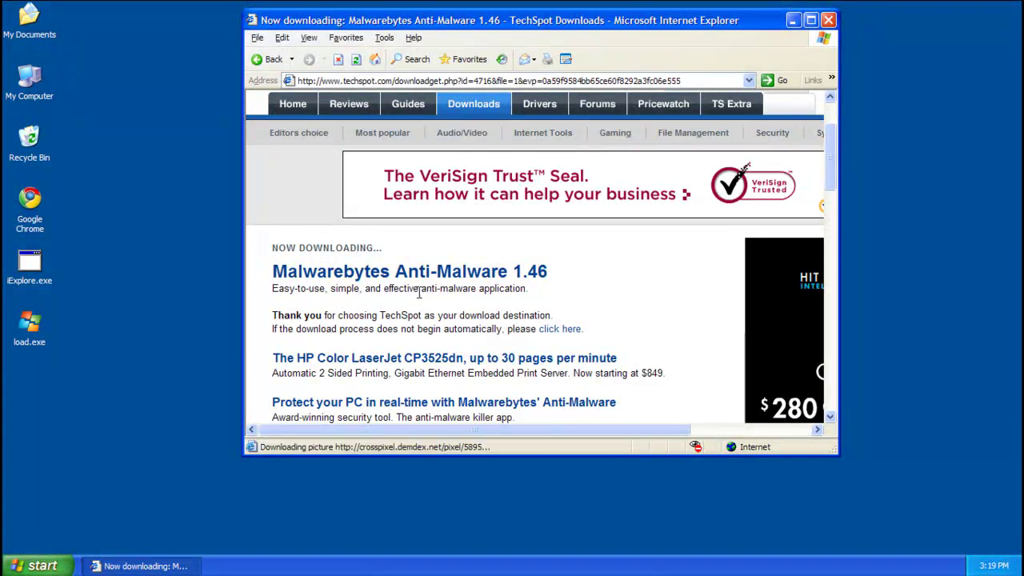
left_click(552, 334)
left_click(550, 337)
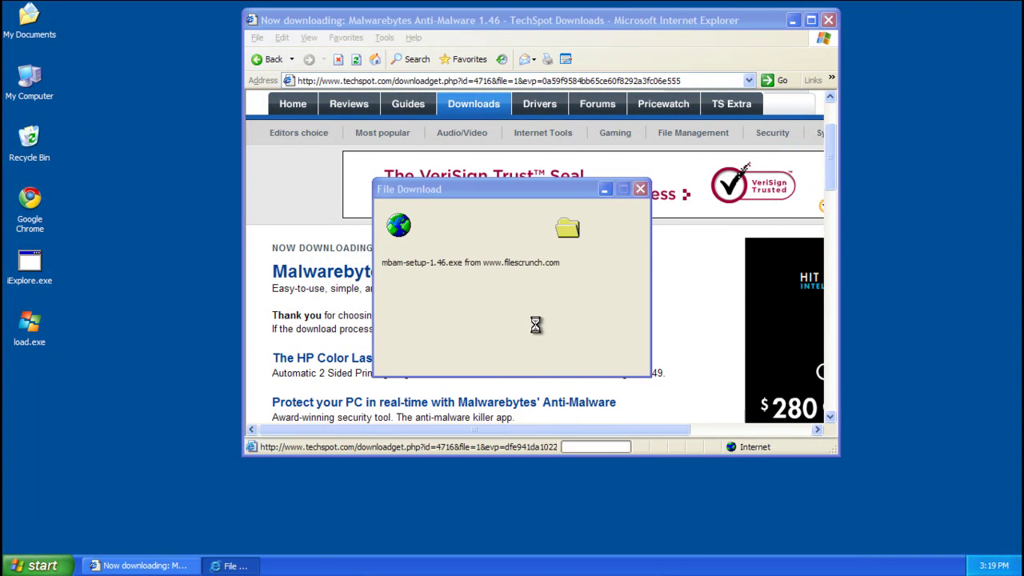
left_click(552, 302)
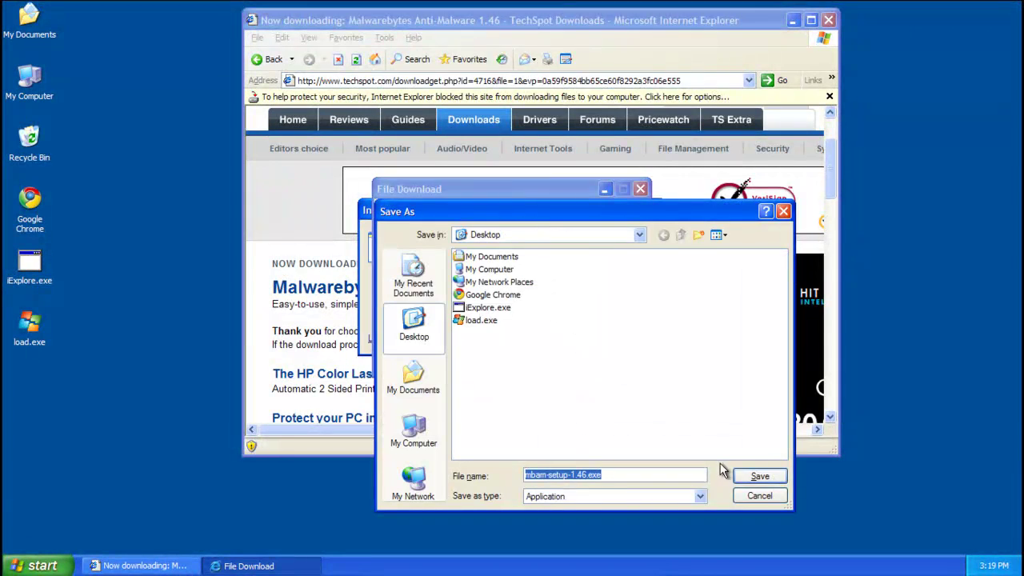
left_click(759, 477)
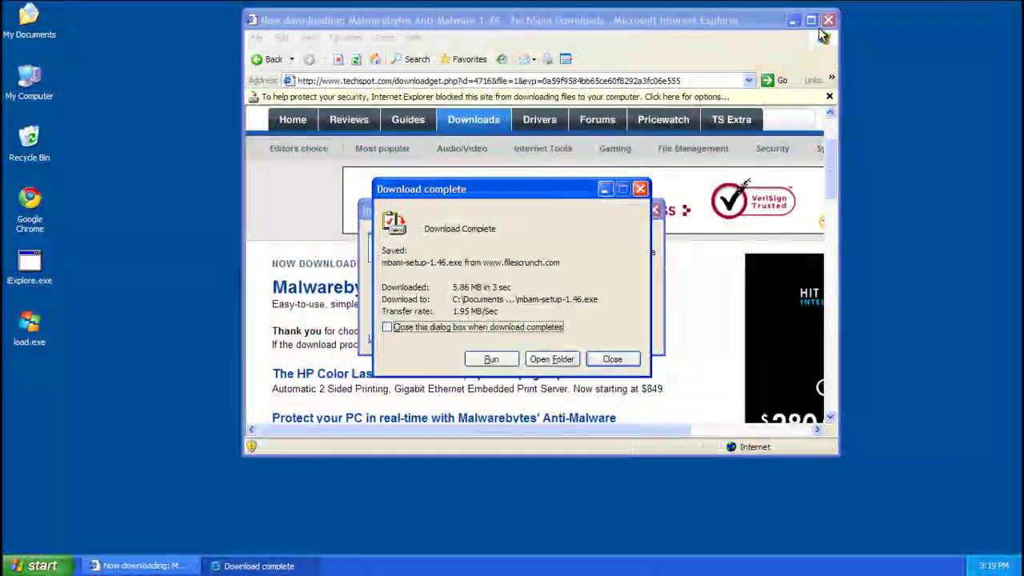
left_click(610, 359)
left_click(622, 336)
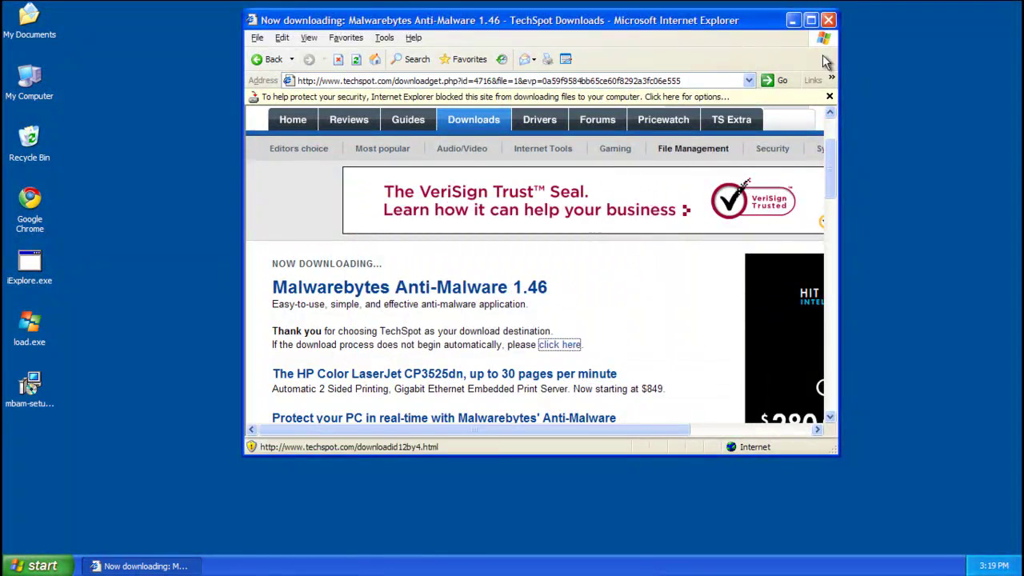
Step: Close the browser and run mbam-setup-1.46.exe from the desktop with English as the setup language
left_click(827, 22)
double_click(41, 395)
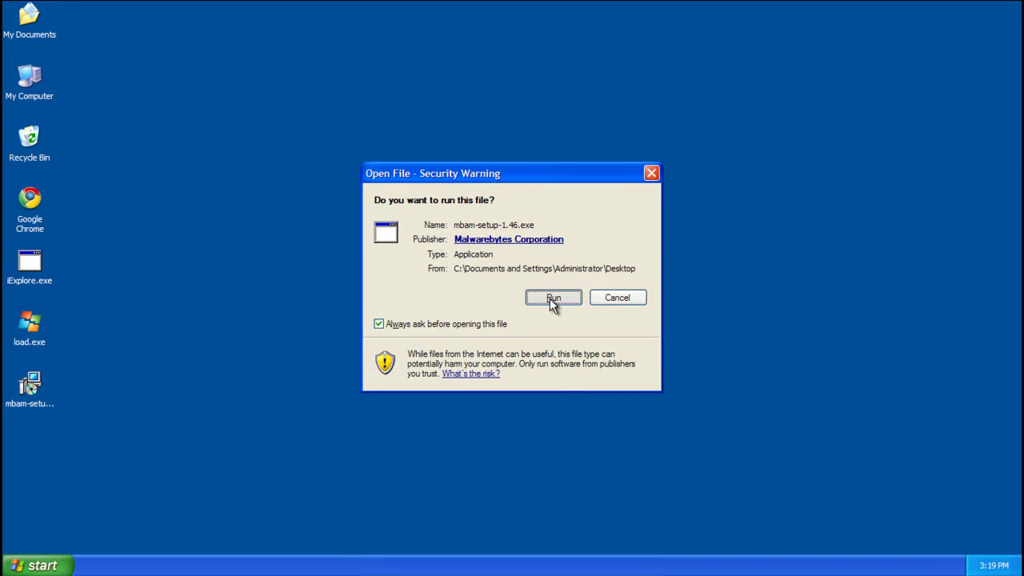
left_click(552, 298)
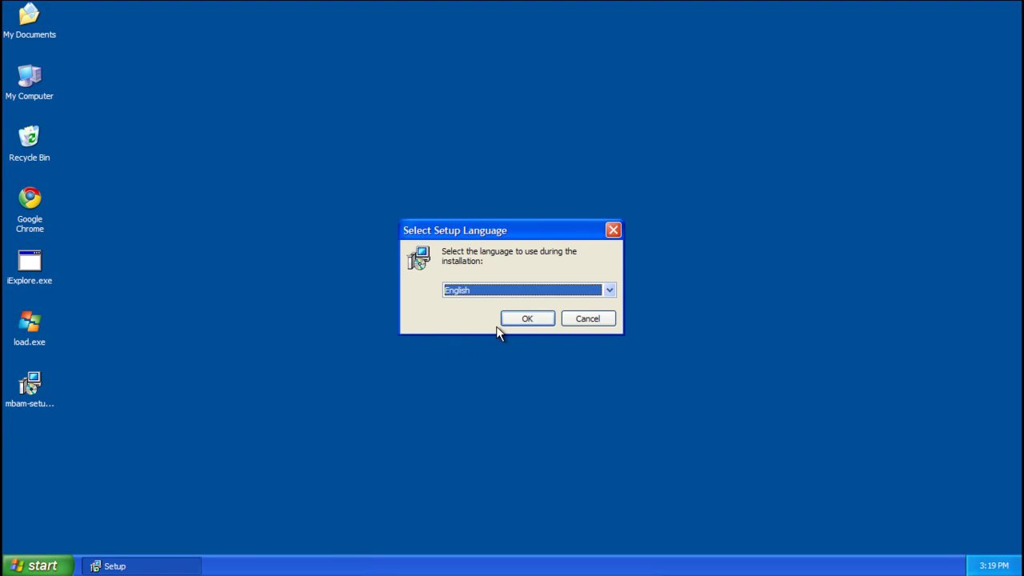
left_click(516, 320)
Step: Accept the license agreement, install Malwarebytes' Anti-Malware with the default options, and finish setup with update and launch enabled
left_click(597, 407)
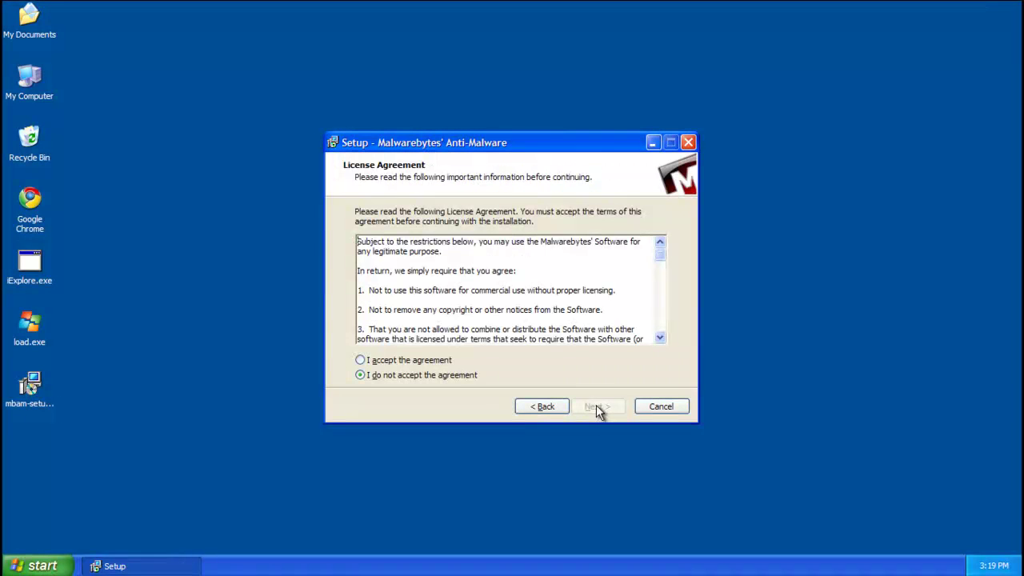
left_click(474, 362)
left_click(599, 407)
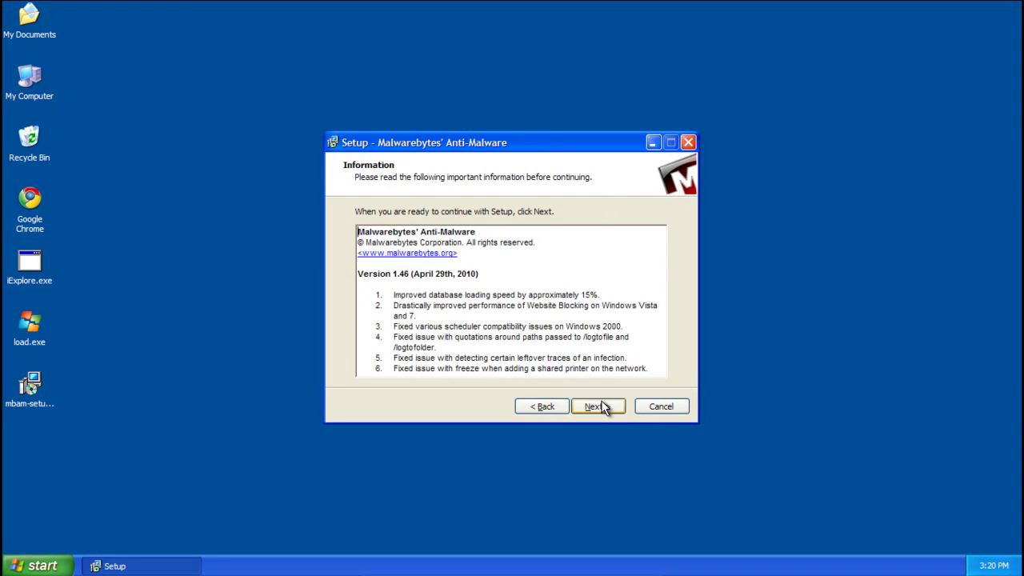
left_click(600, 407)
left_click(593, 407)
left_click(600, 407)
left_click(604, 408)
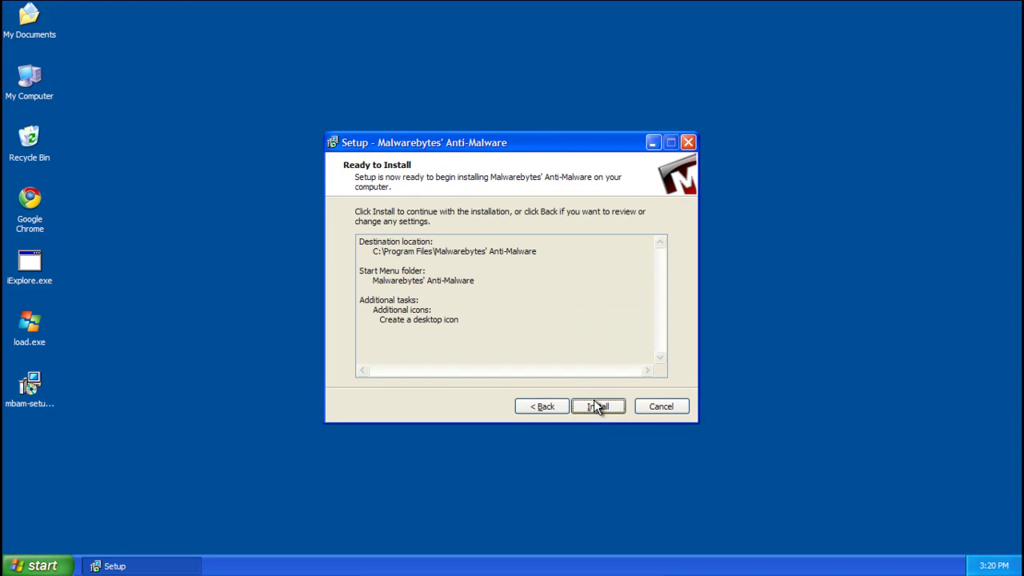
left_click(590, 406)
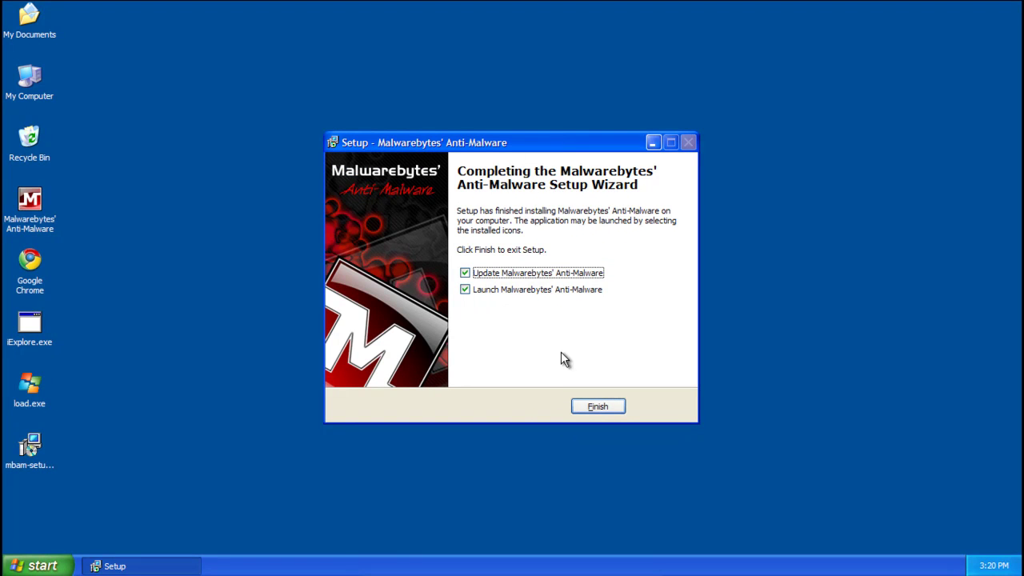
left_click(596, 410)
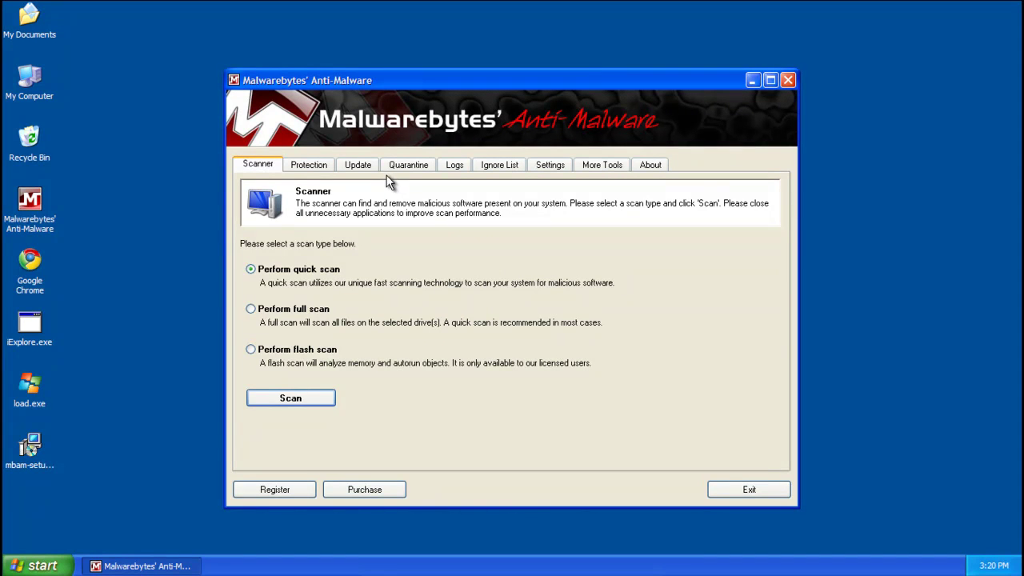
Step: Check Malwarebytes' Anti-Malware for database updates and dismiss the update message
left_click(344, 168)
left_click(331, 317)
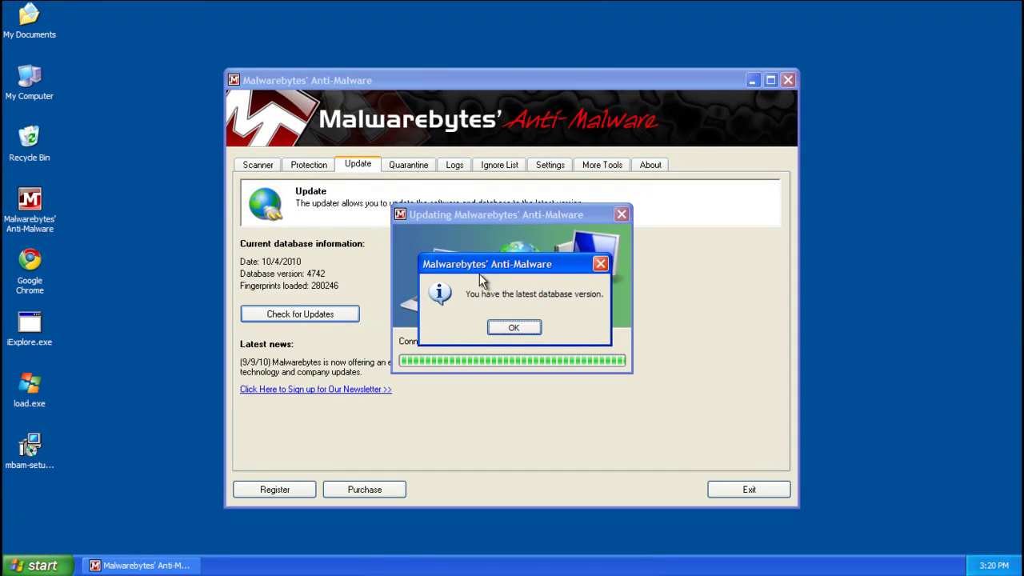
left_click(513, 328)
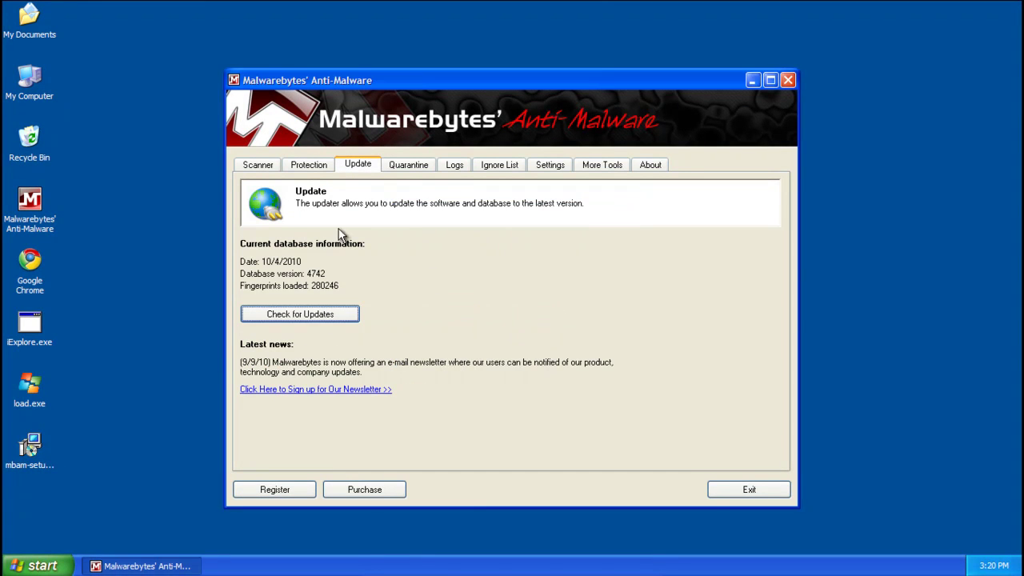
Step: Run a quick scan of the system and dismiss the scan completion message
left_click(256, 166)
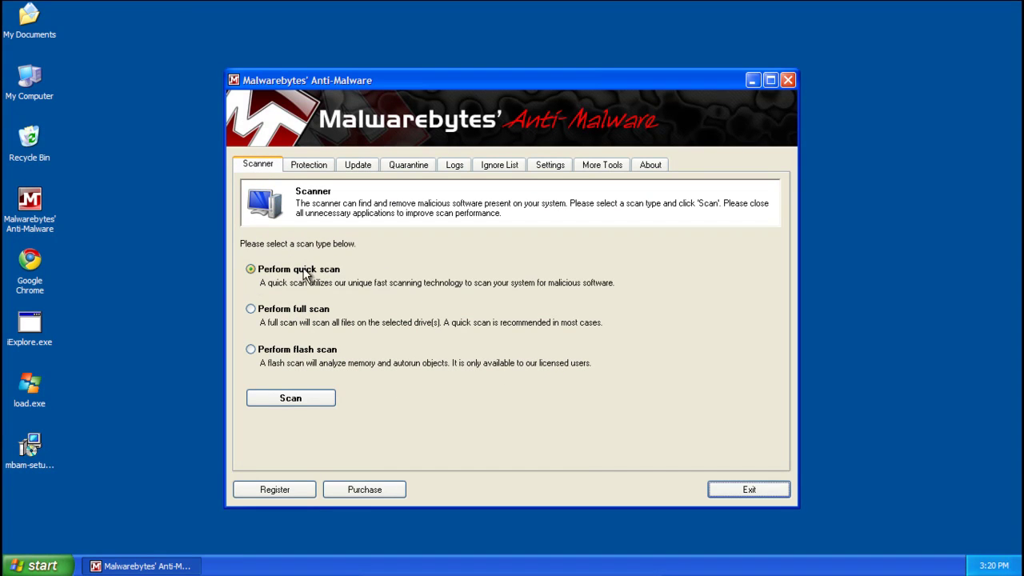
left_click(291, 399)
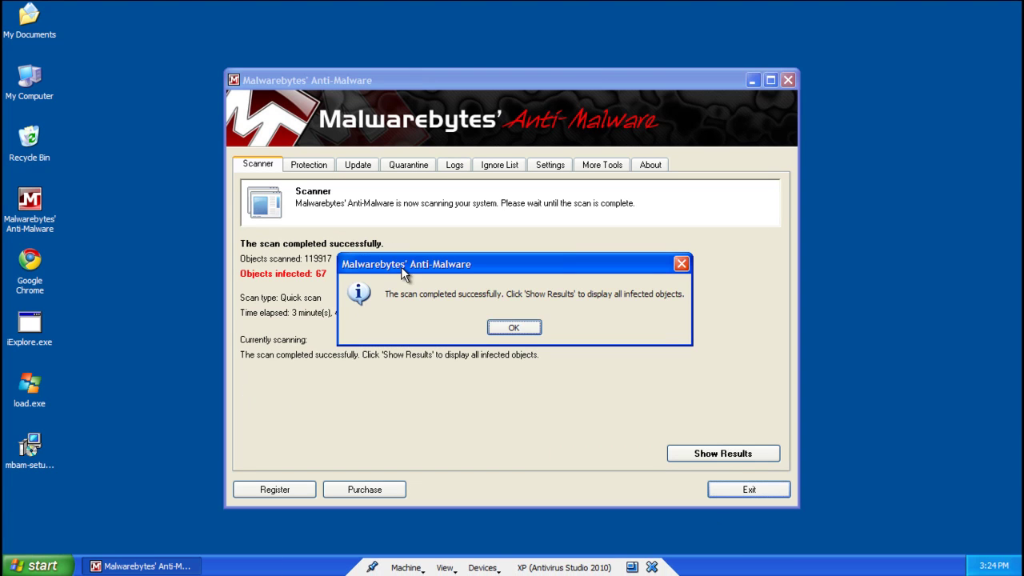
mouse_move(402, 271)
left_mouse_down()
mouse_move(415, 294)
mouse_move(388, 276)
left_mouse_up()
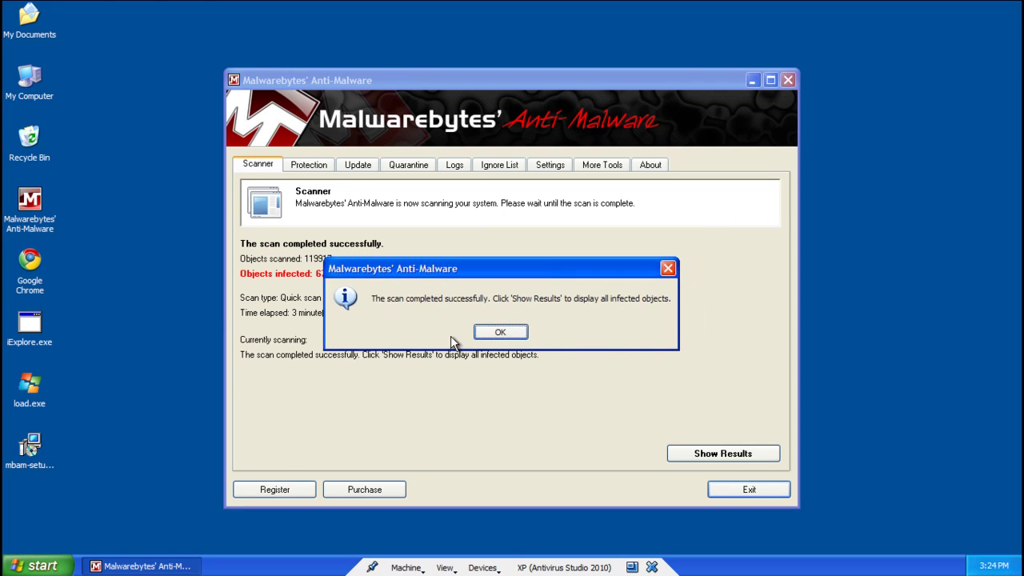
left_click(481, 333)
Step: Show the scan results, widen the Item column to fit the file paths, and remove all the selected infected objects
left_click(679, 457)
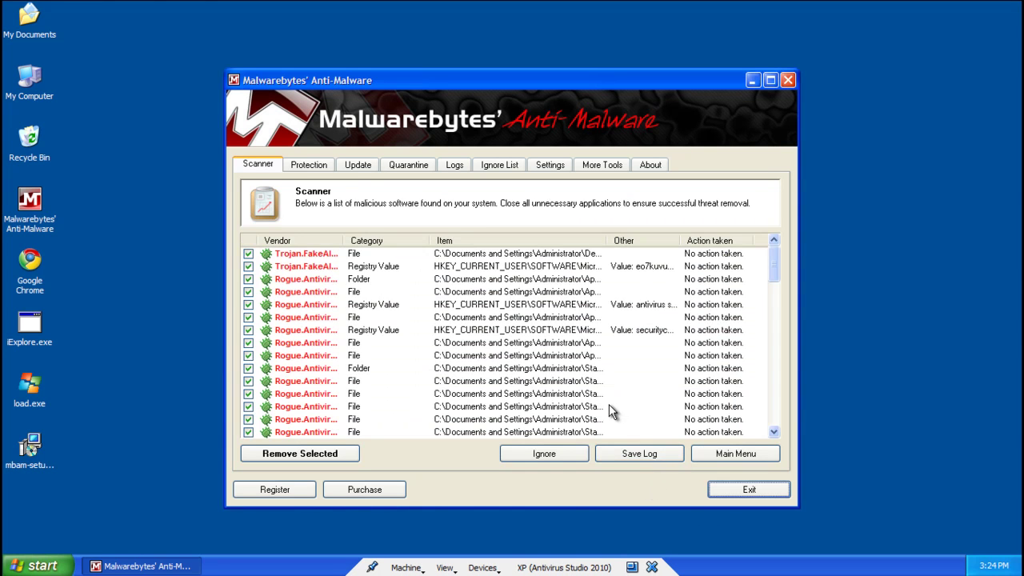
double_click(609, 240)
left_click(608, 242)
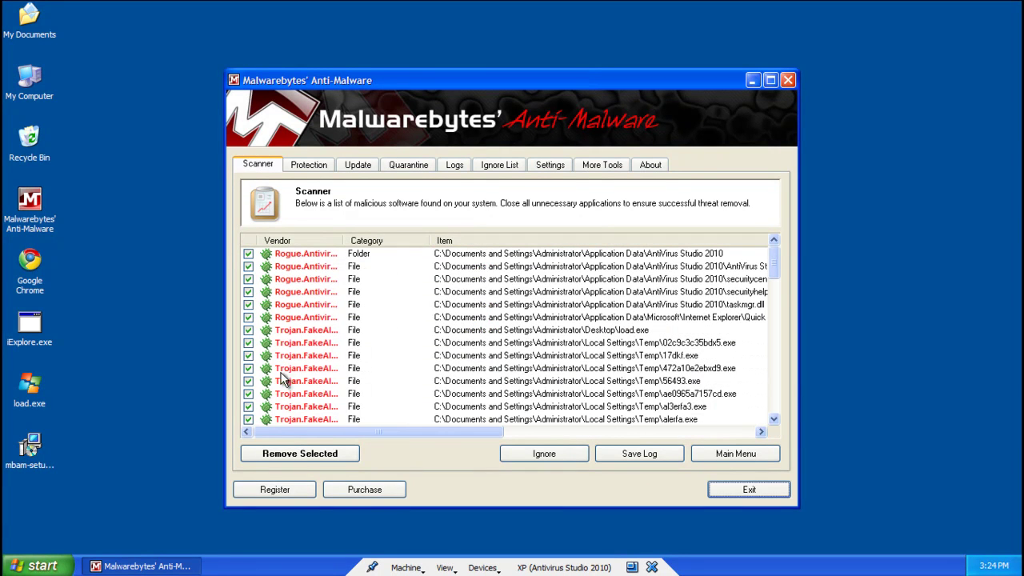
left_click(300, 454)
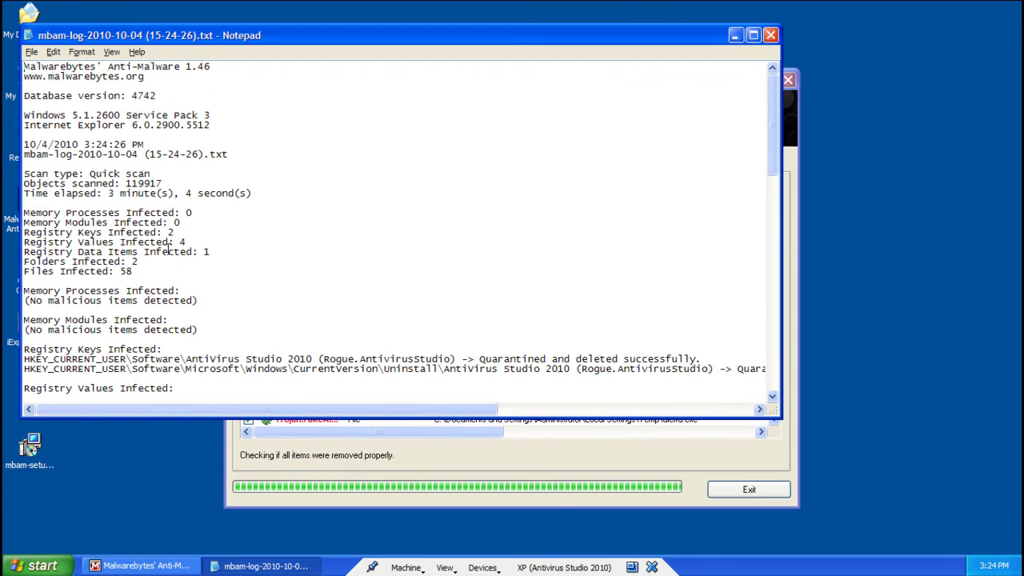
Step: Review and close the removal log, and agree to restart the computer to complete the removal
scroll(169, 248, "down", 5)
left_click(771, 36)
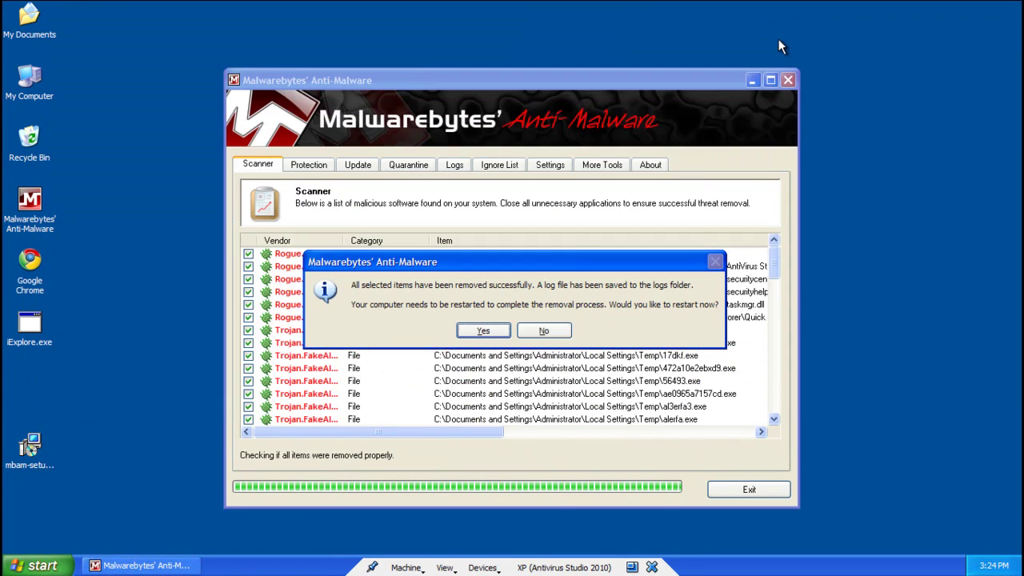
left_click(473, 336)
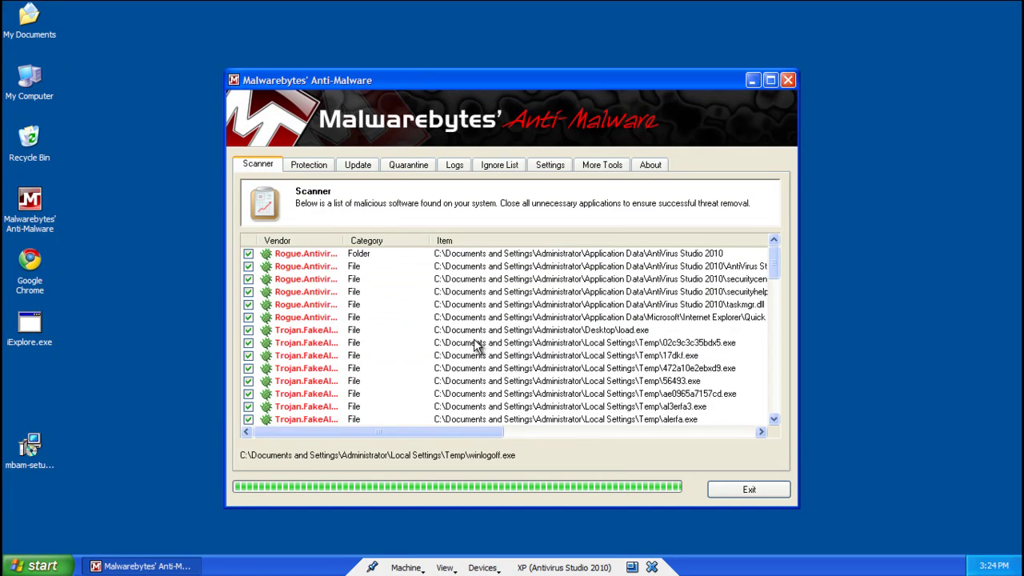